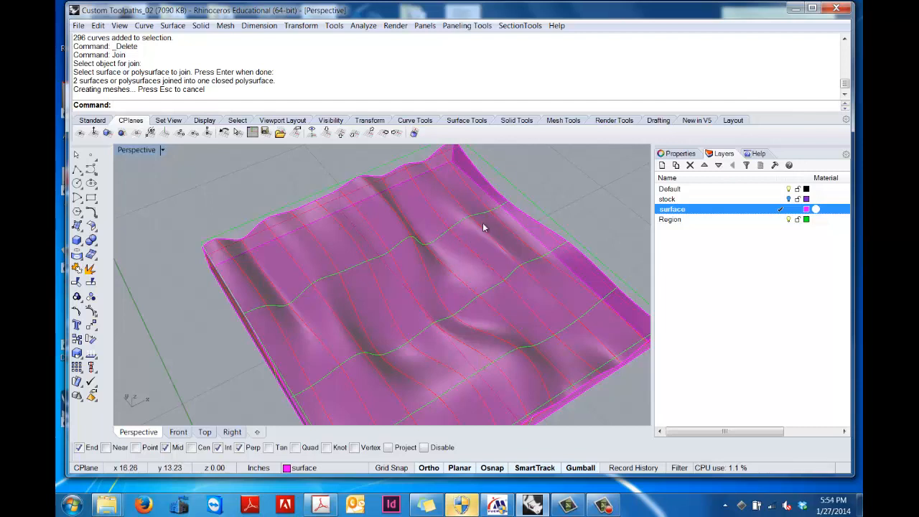
Extract the wavy top surface from the closed polysurface as a separate surface, and check that it selects on its own.
left_click(482, 252)
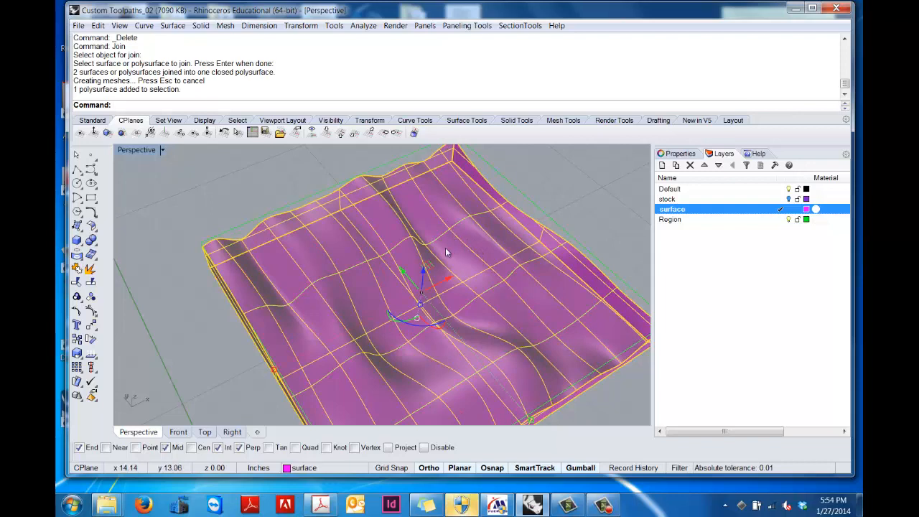
left_click(567, 201)
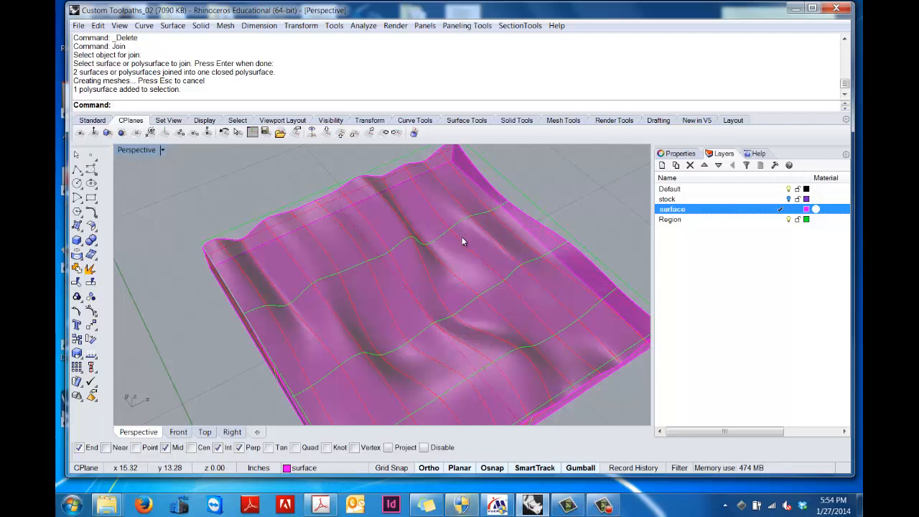
left_click(462, 239)
type("Ex")
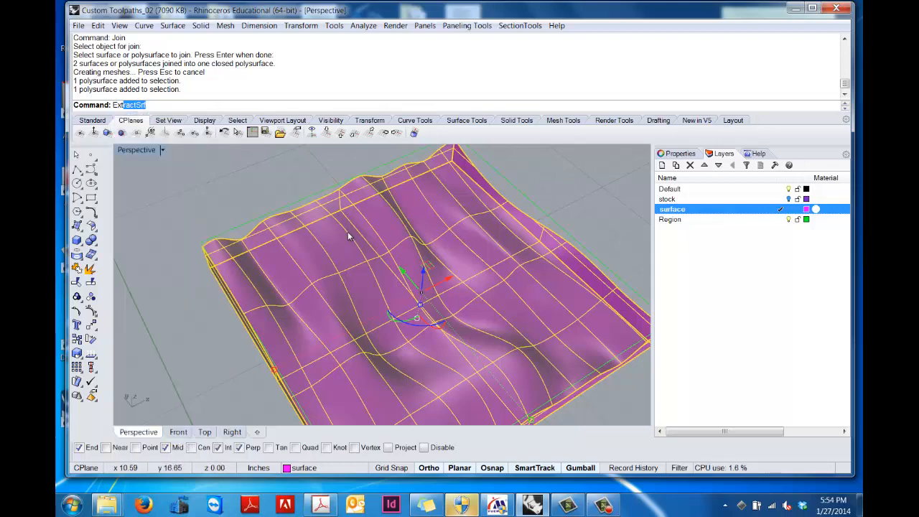
type("t")
key("Return")
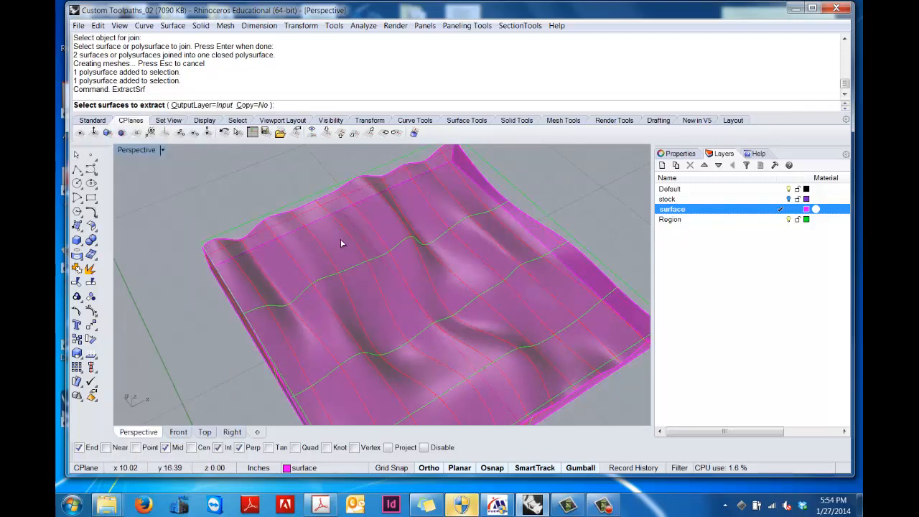
key("Return")
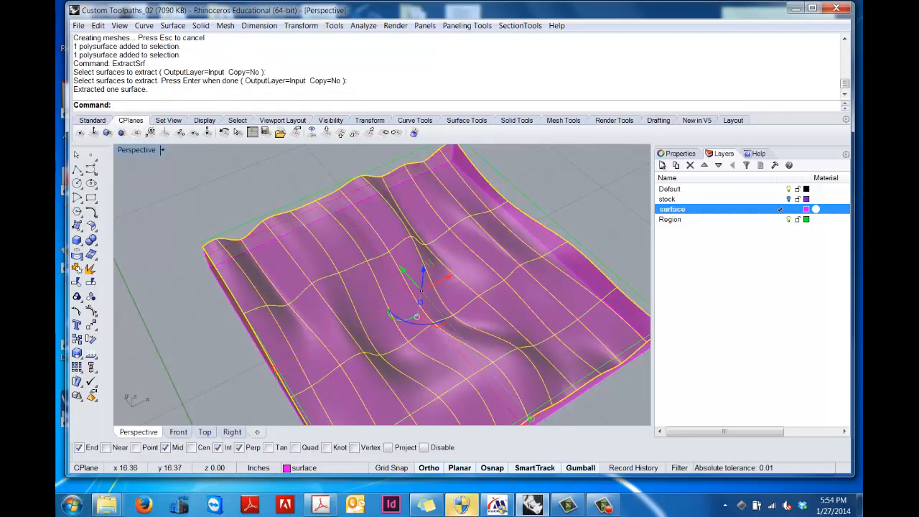
left_click(566, 194)
left_click(483, 247)
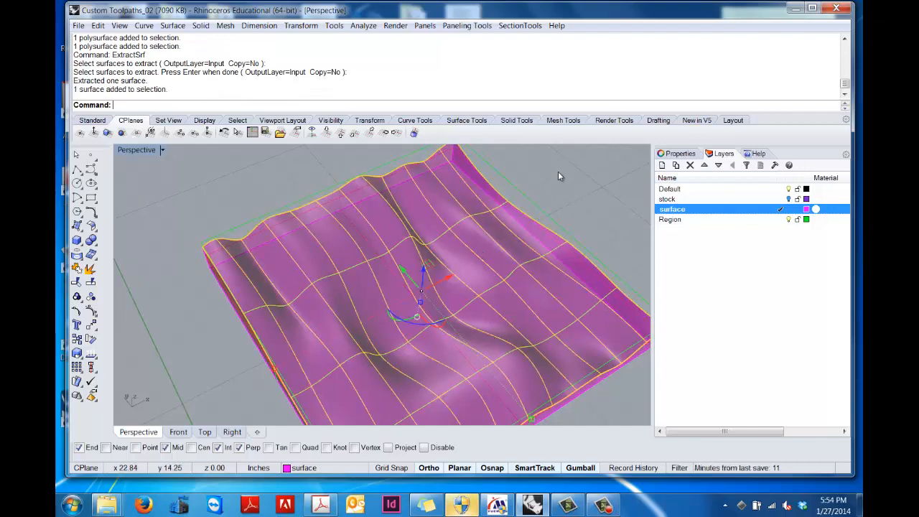
left_click(575, 180)
right_click_drag(575, 180, 488, 185)
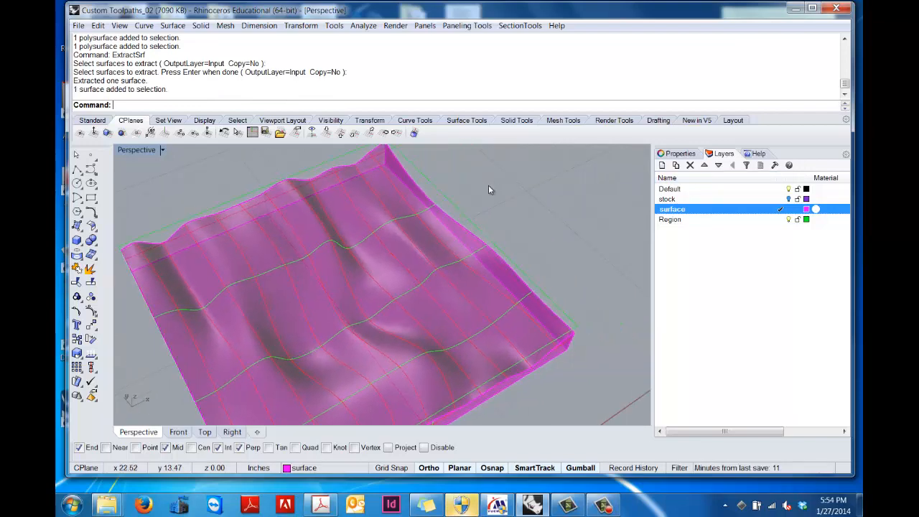
Open Grasshopper with the Design Reform_Custom Toolpaths definition.
type("Grasshopper")
key("Return")
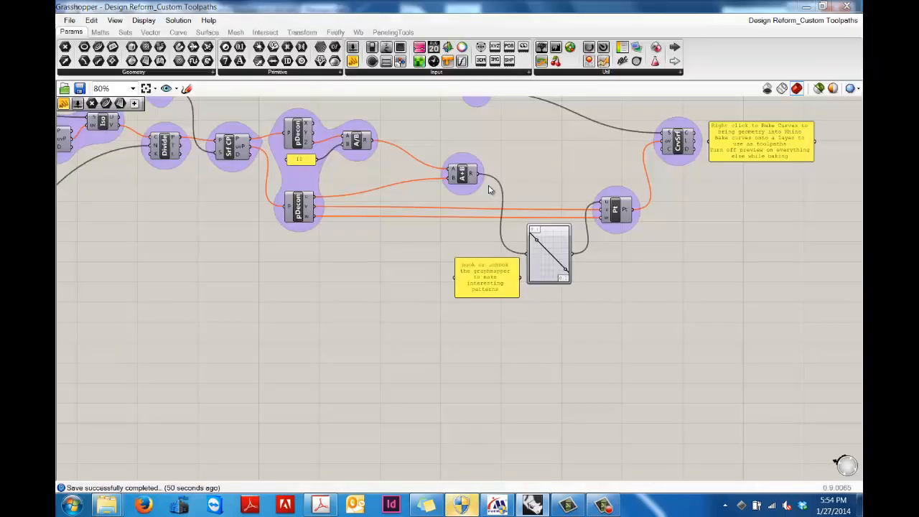
left_click(849, 7)
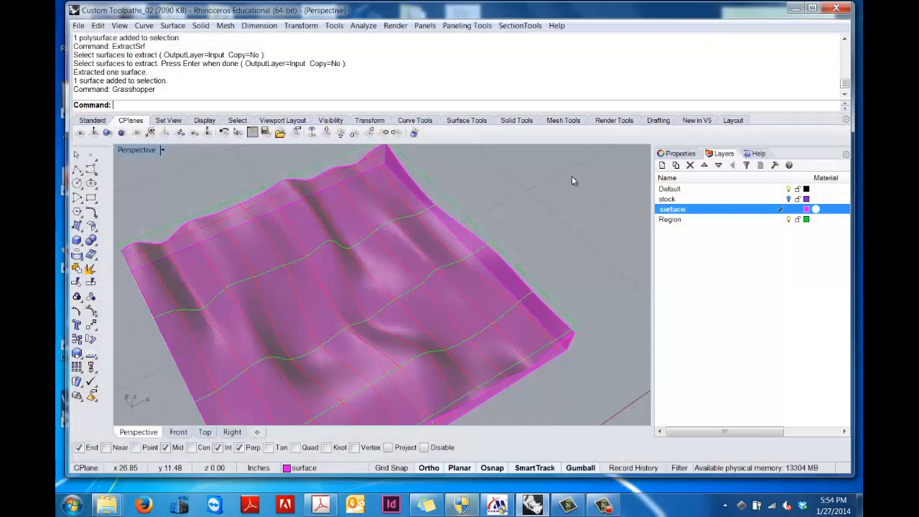
key("Return")
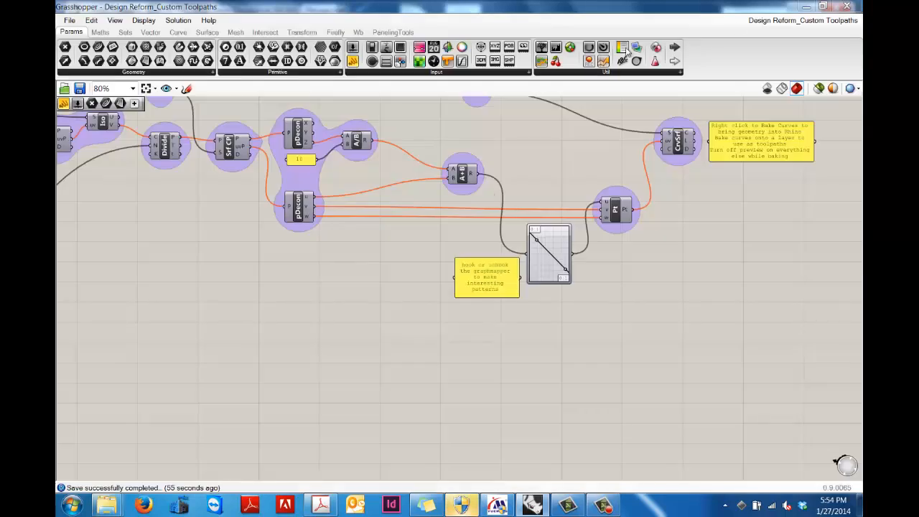
Restore the Grasshopper window and resize it to a smaller window beside the model so both stay visible.
left_click(823, 6)
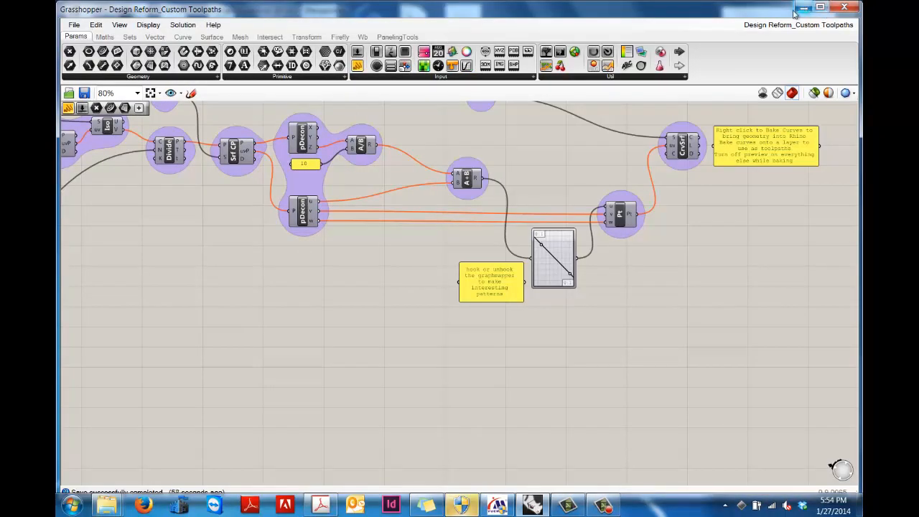
left_click(821, 7)
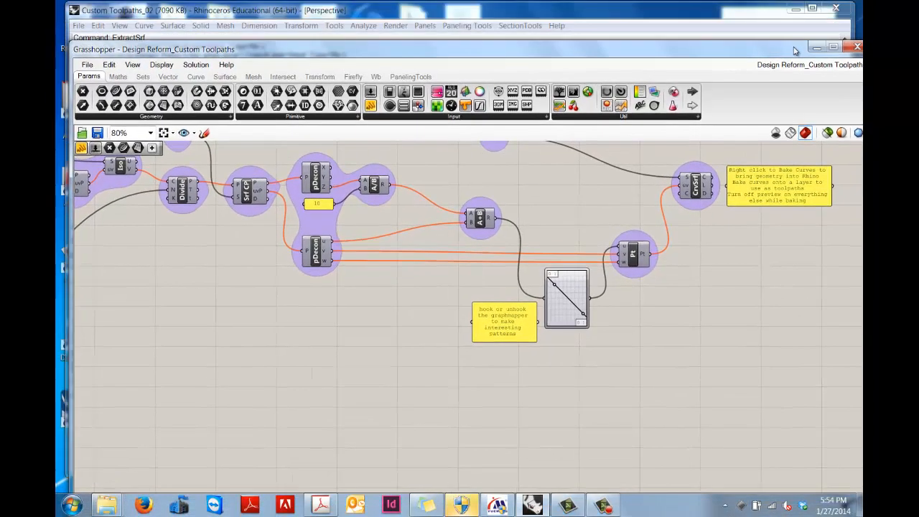
left_click(834, 46)
left_click(823, 7)
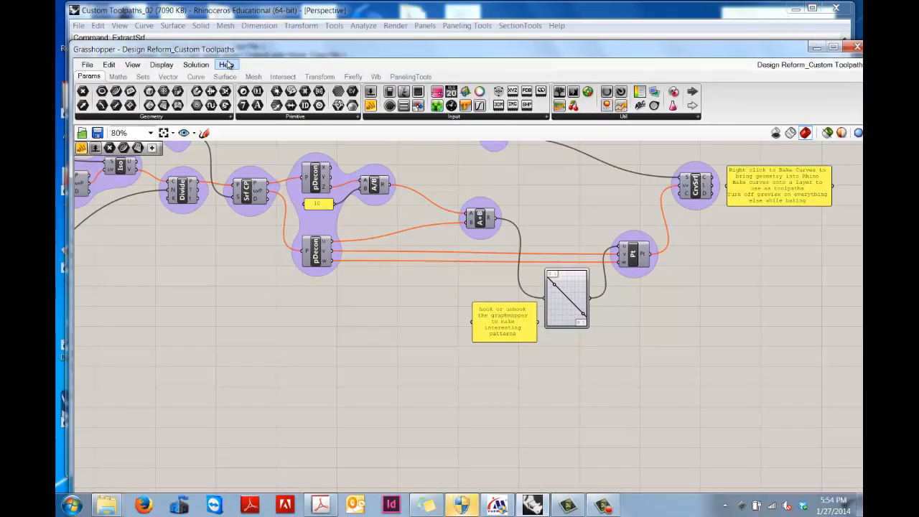
left_click_drag(76, 47, 636, 295)
left_click_drag(715, 297, 509, 103)
left_click_drag(664, 345, 837, 397)
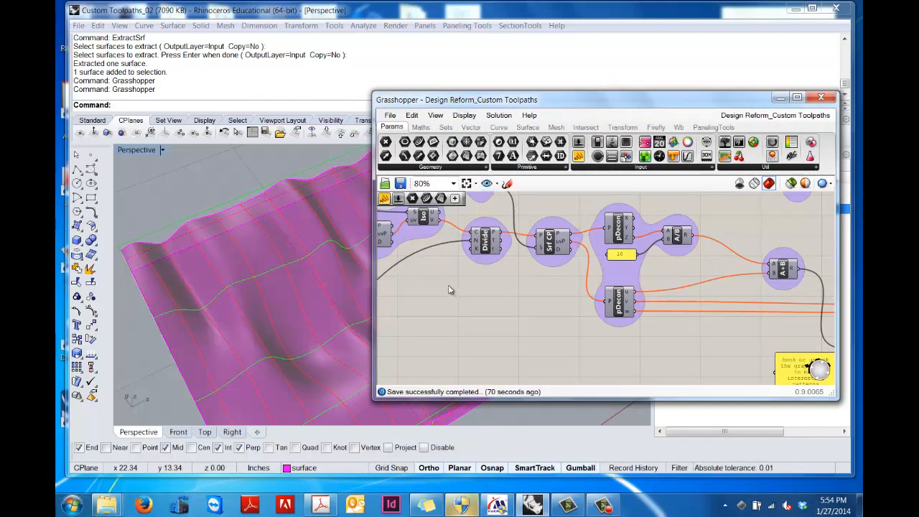
Set the extracted top surface as the single referenced surface of the Srf parameter at the definition's start.
right_click_drag(460, 294, 781, 377)
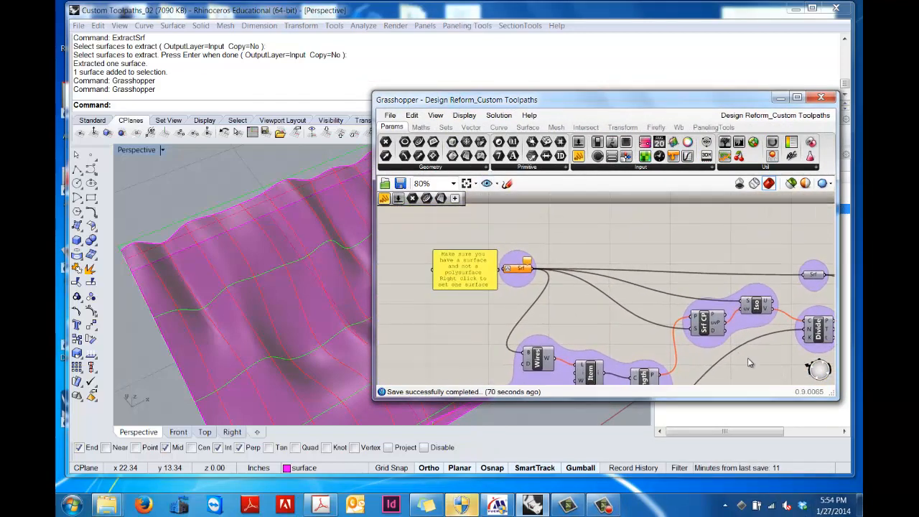
right_click_drag(593, 245, 606, 252)
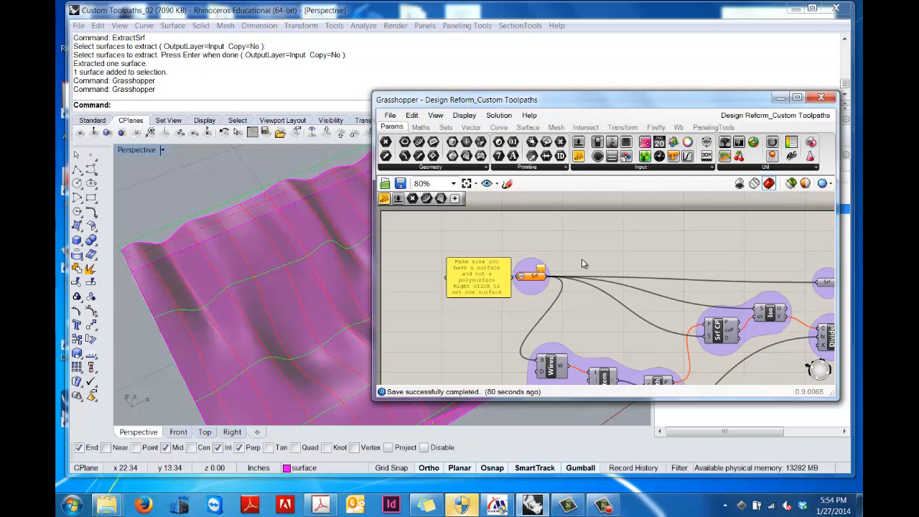
right_click_drag(728, 258, 696, 247)
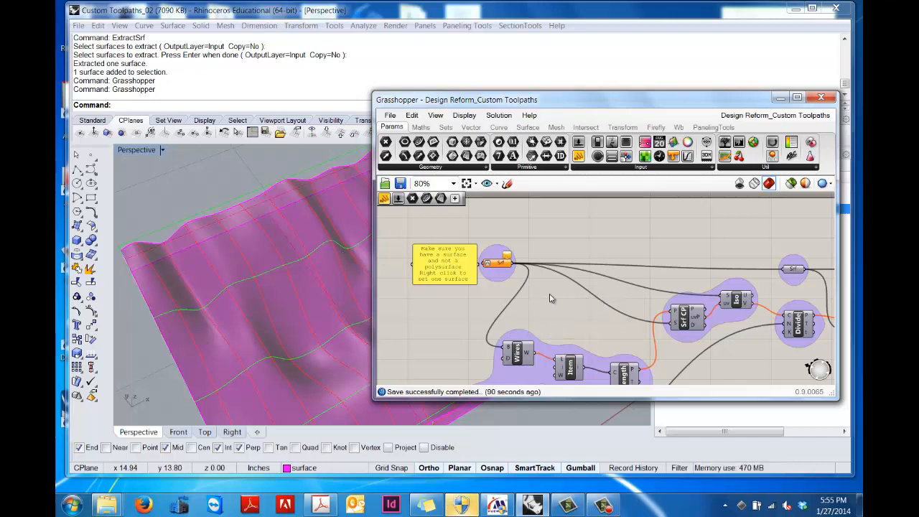
right_click_drag(550, 294, 498, 255)
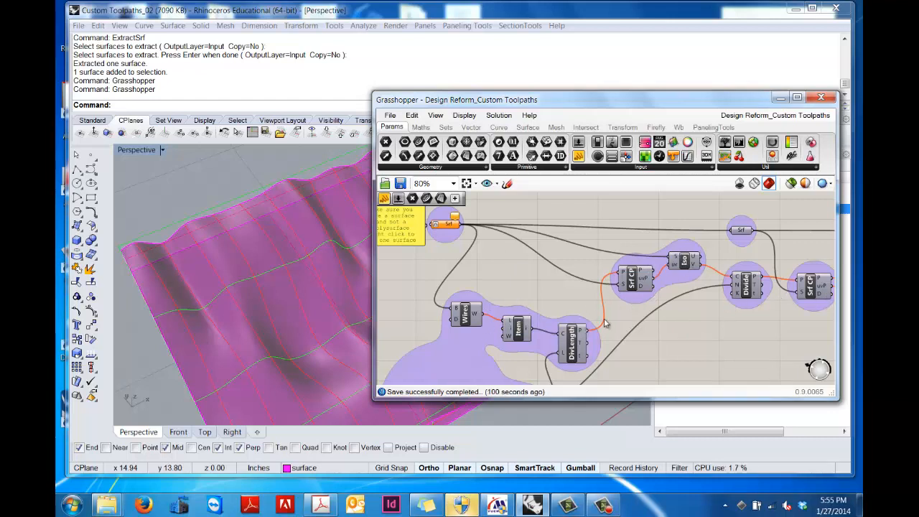
right_click_drag(520, 279, 559, 324)
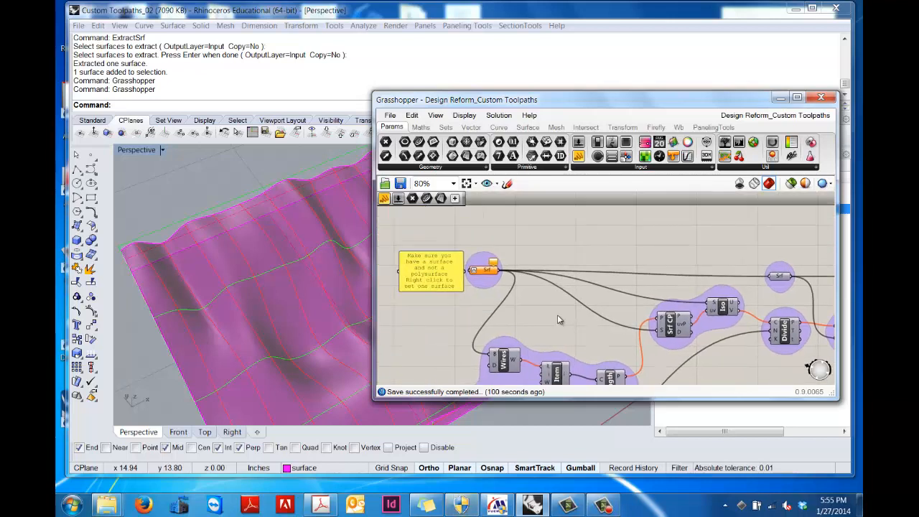
right_click(485, 271)
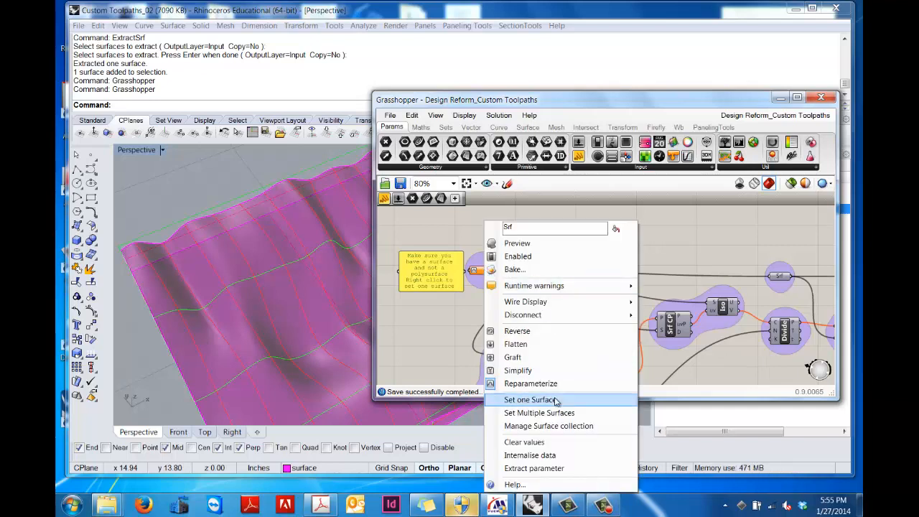
left_click(677, 250)
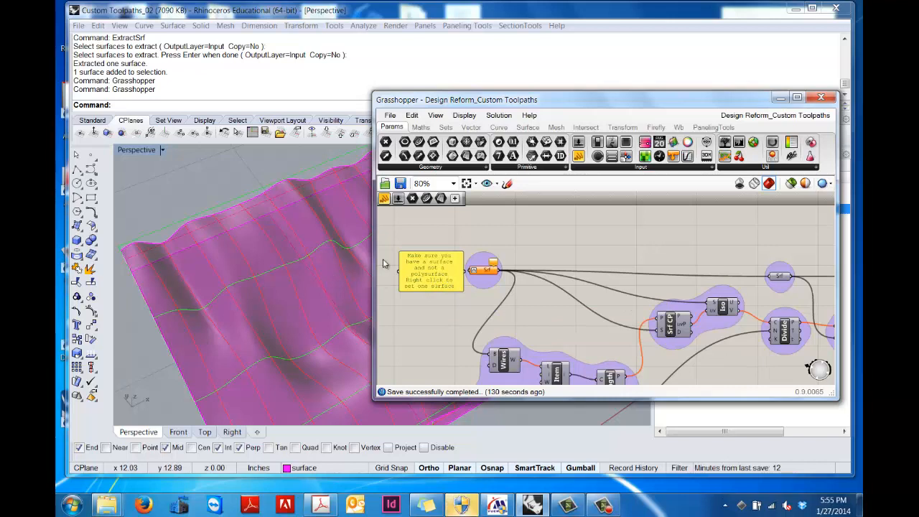
right_click(489, 271)
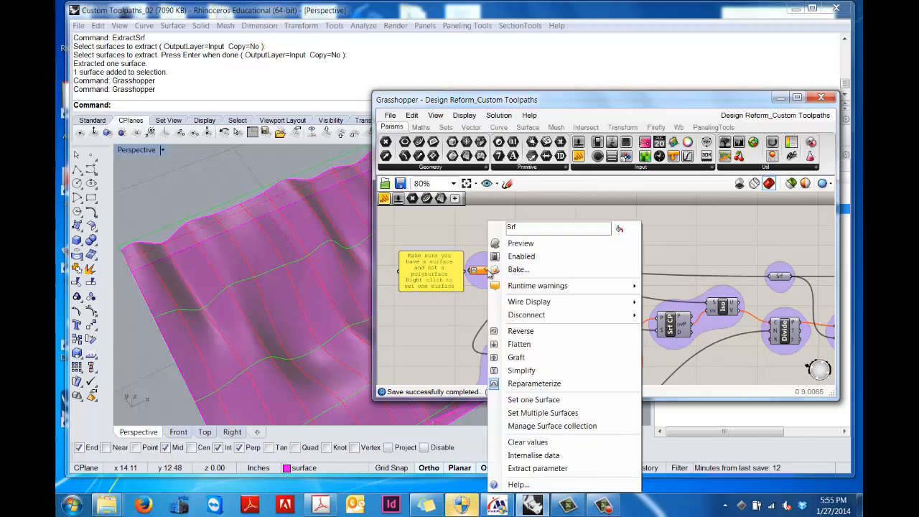
left_click(546, 404)
left_click(392, 326)
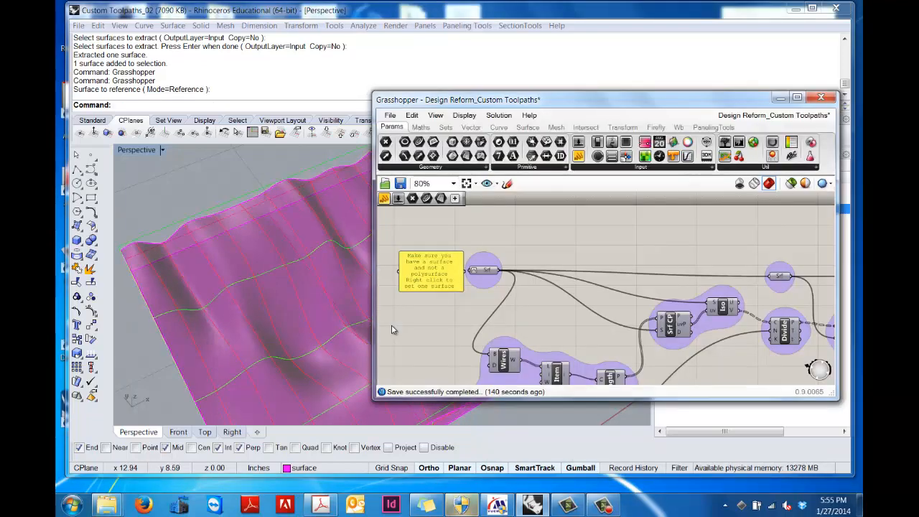
Turn on the preview of the starting Srf parameter to check the referenced surface in the model, and turn the preview off again.
right_click(492, 271)
left_click(512, 263)
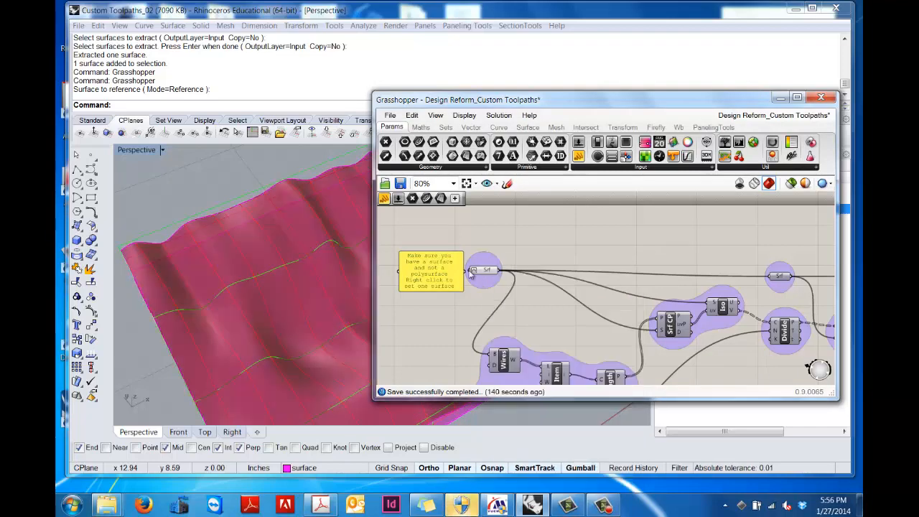
left_click(301, 234)
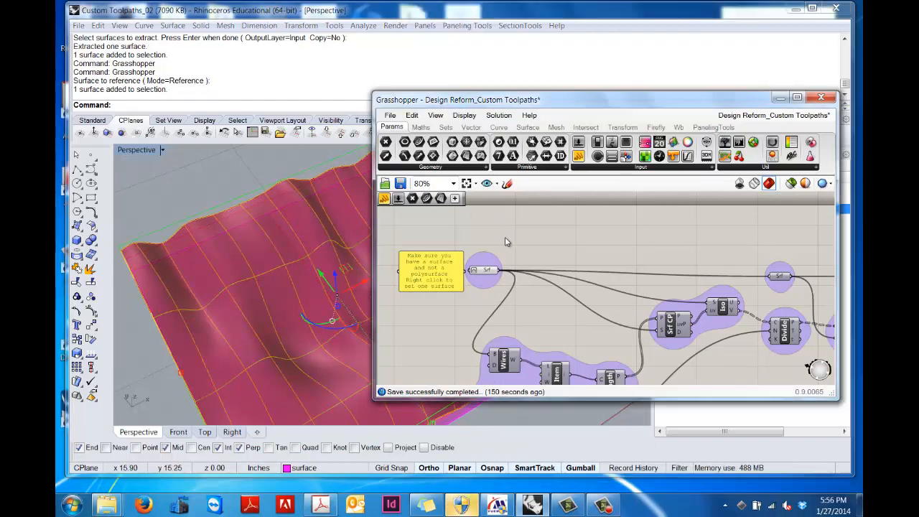
mouse_move(487, 271)
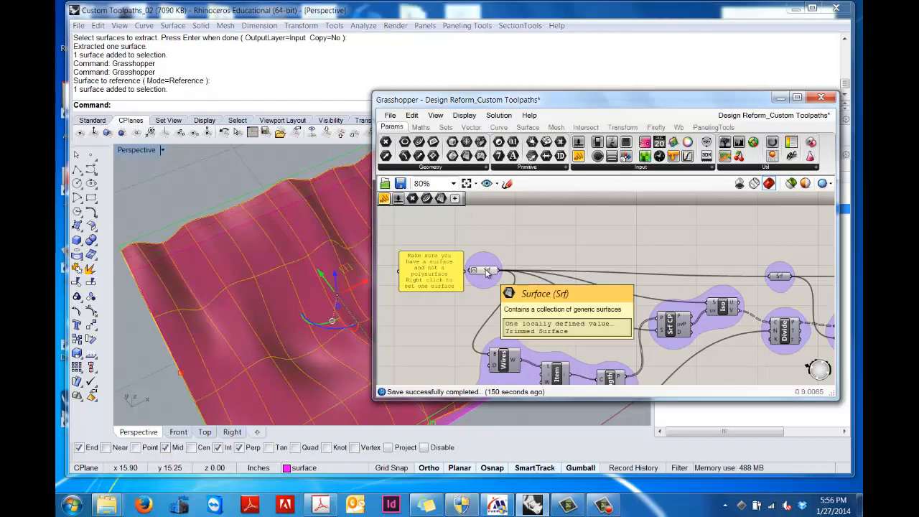
right_click(487, 271)
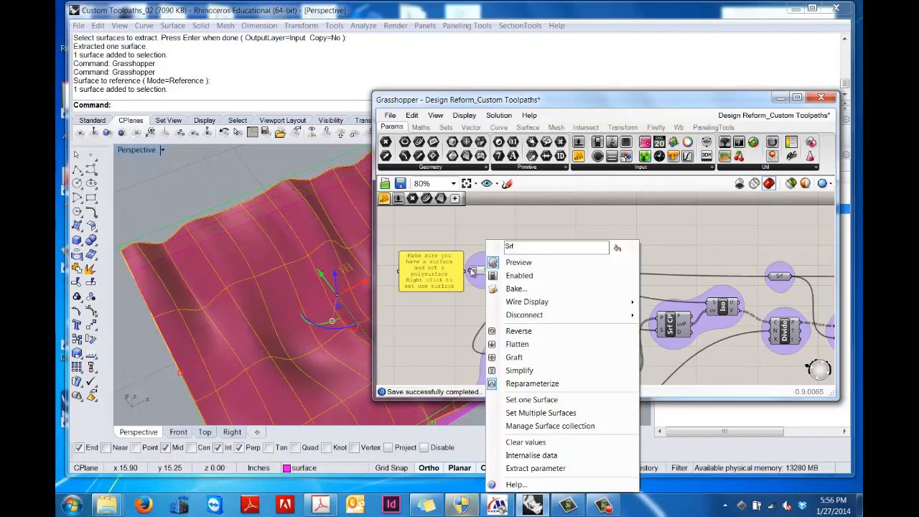
left_click(538, 227)
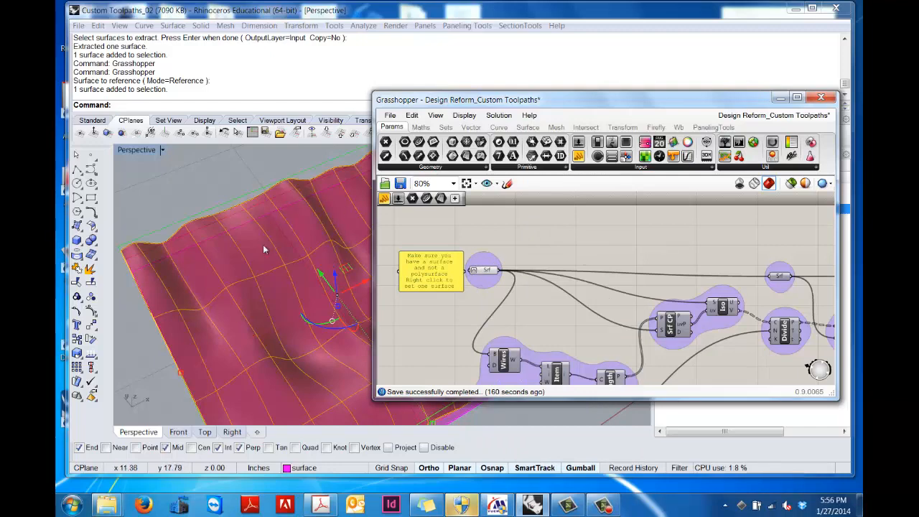
right_click(489, 270)
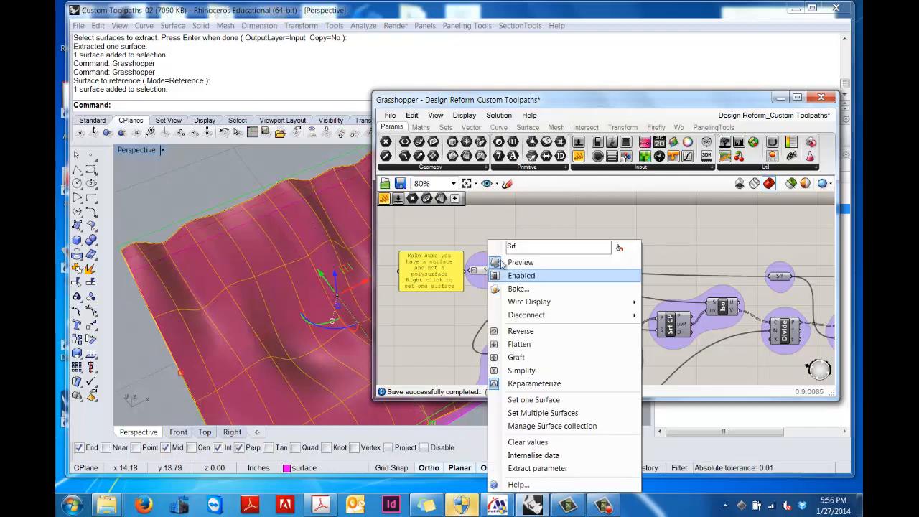
left_click(530, 260)
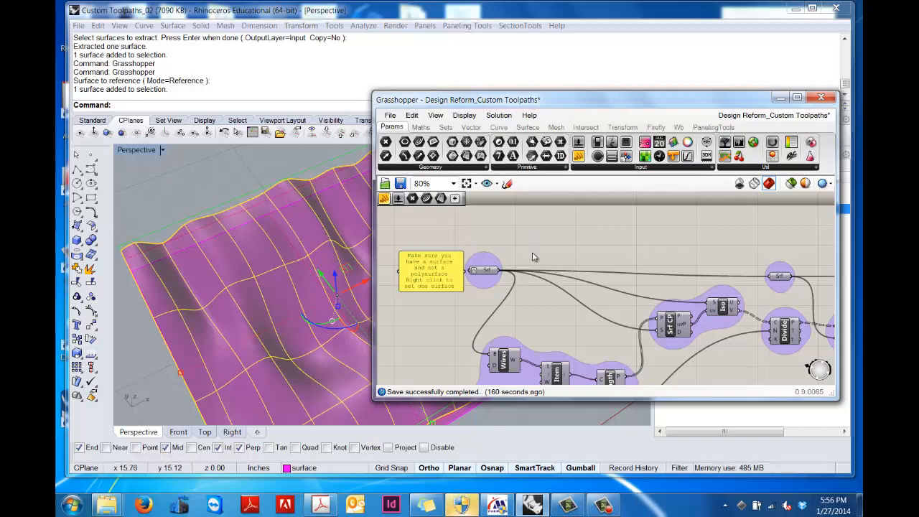
Set the Bit Step slider that feeds the A-B subtraction component to 0.120.
right_click_drag(683, 240, 659, 175)
right_click_drag(649, 338, 691, 246)
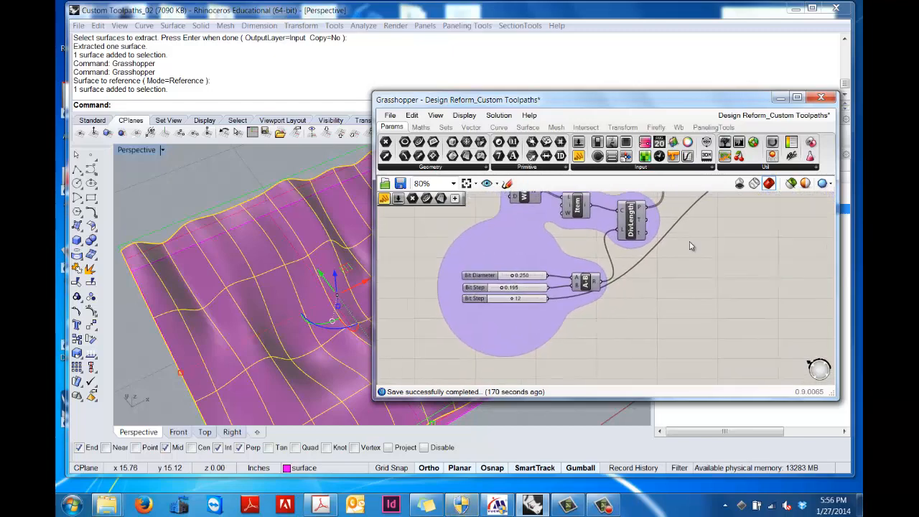
scroll(543, 297, "up", 4)
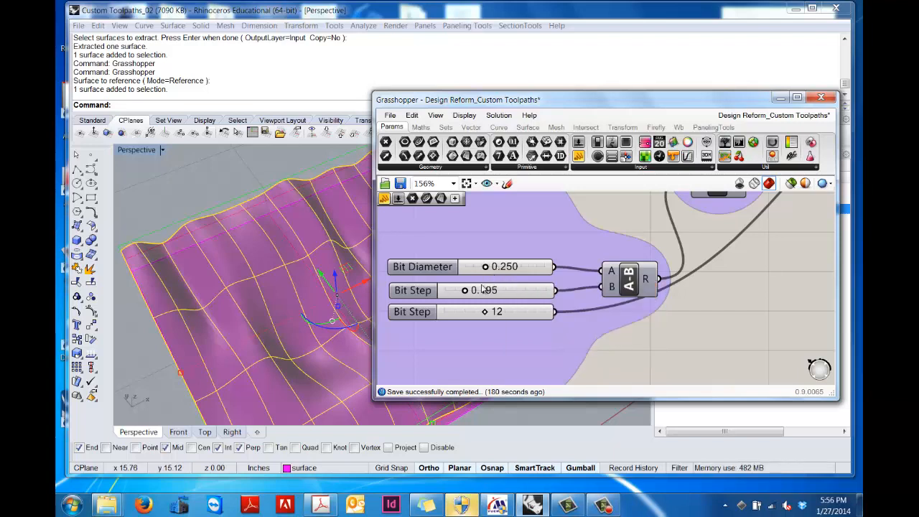
mouse_move(466, 291)
left_mouse_down()
mouse_move(483, 293)
mouse_move(466, 295)
left_mouse_up()
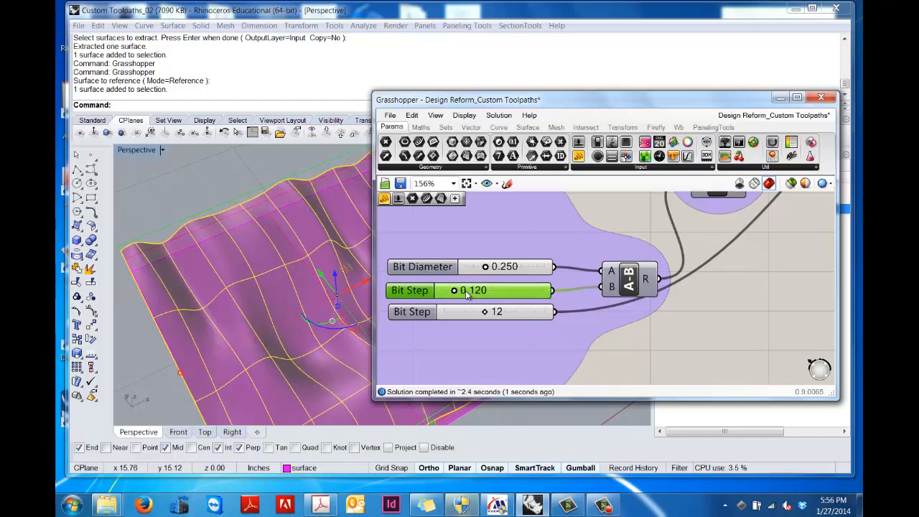
left_click(644, 327)
scroll(747, 275, "down", 3)
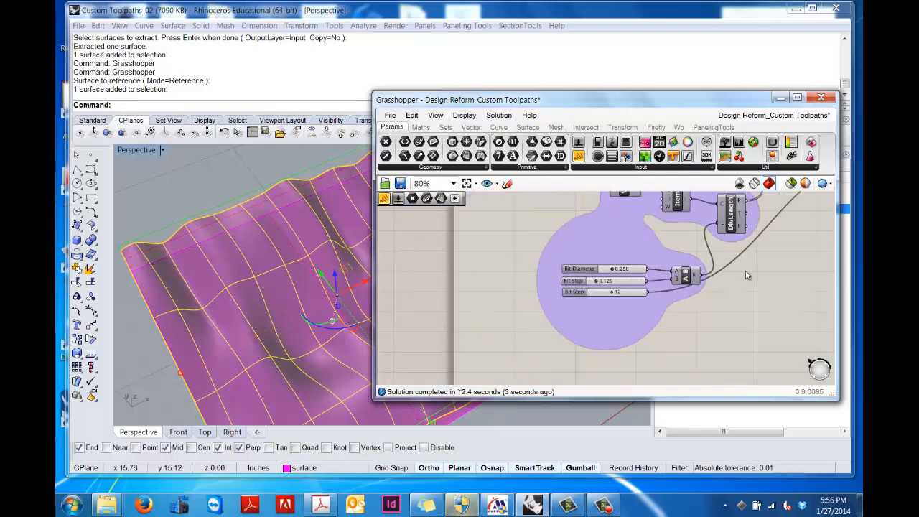
right_click_drag(748, 269, 572, 345)
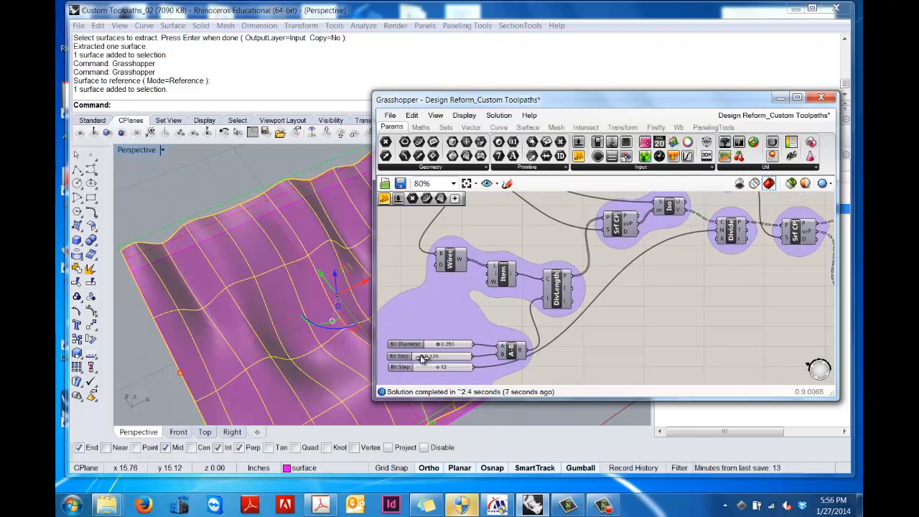
Try a higher value on the Bit Step slider feeding the A-B subtraction component, and set it to 0.042.
left_click_drag(423, 357, 436, 358)
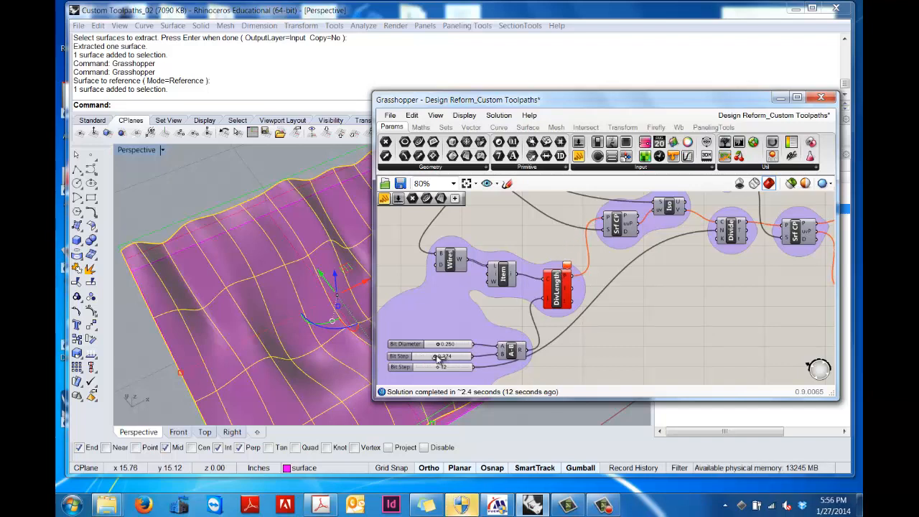
left_click_drag(441, 358, 421, 358)
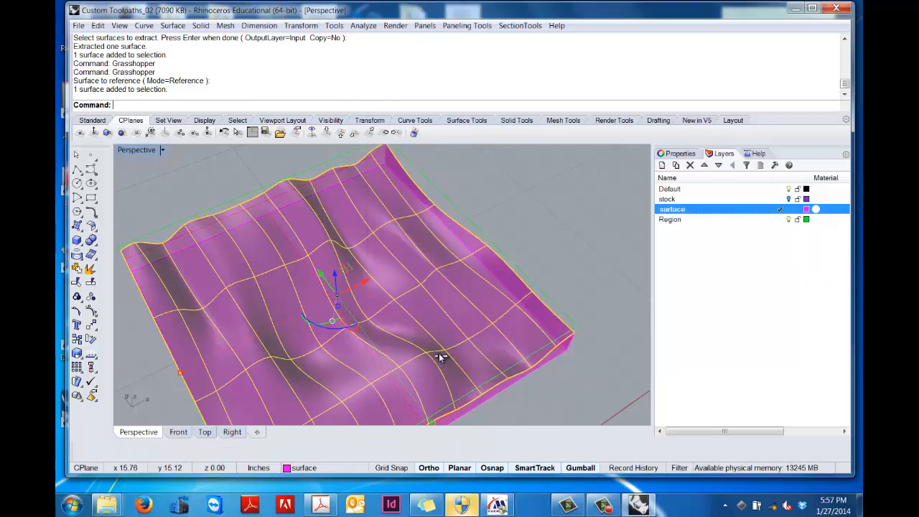
left_click_drag(439, 354, 436, 344)
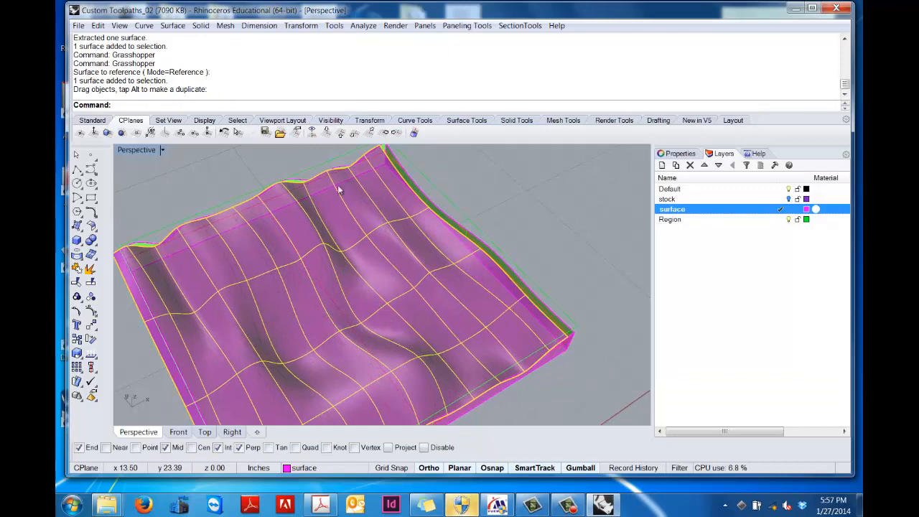
left_click(560, 206)
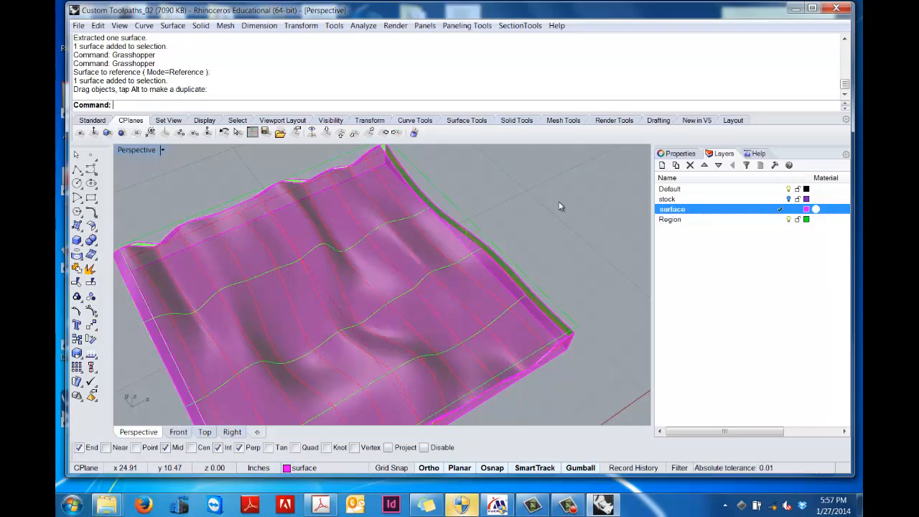
key("ctrl+z")
Bring the Grasshopper definition window back up over the Rhino model.
type("Grasshopper")
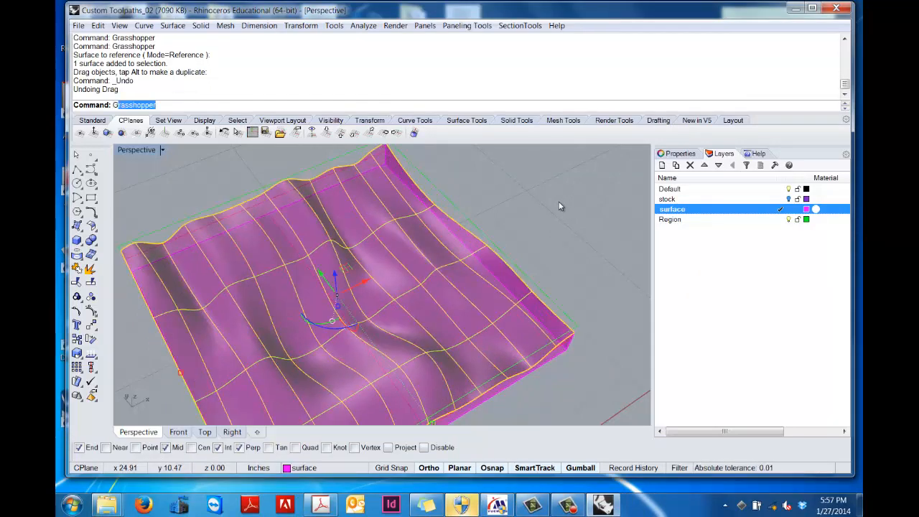
key("Return")
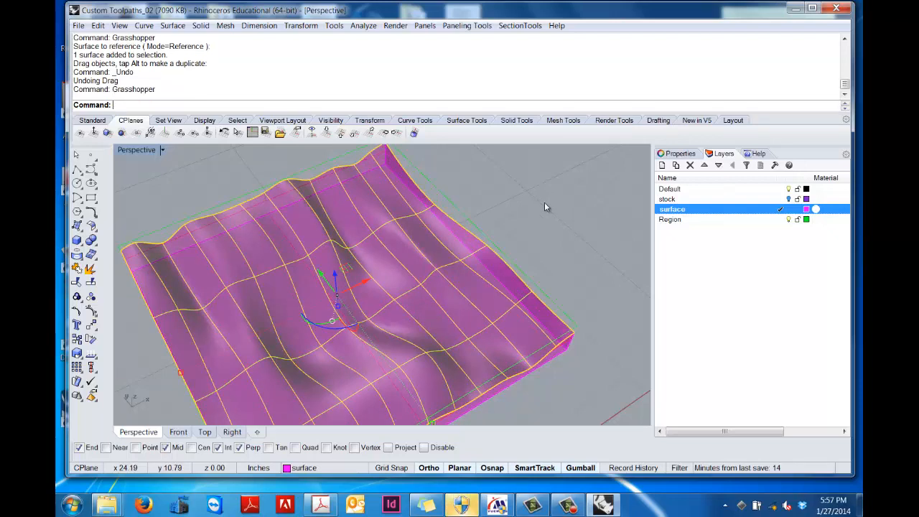
type("Grasshopper")
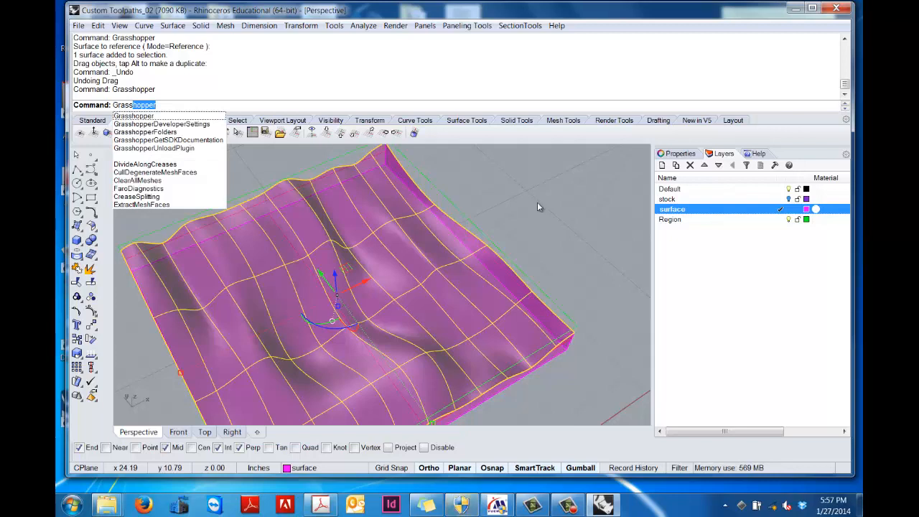
key("Return")
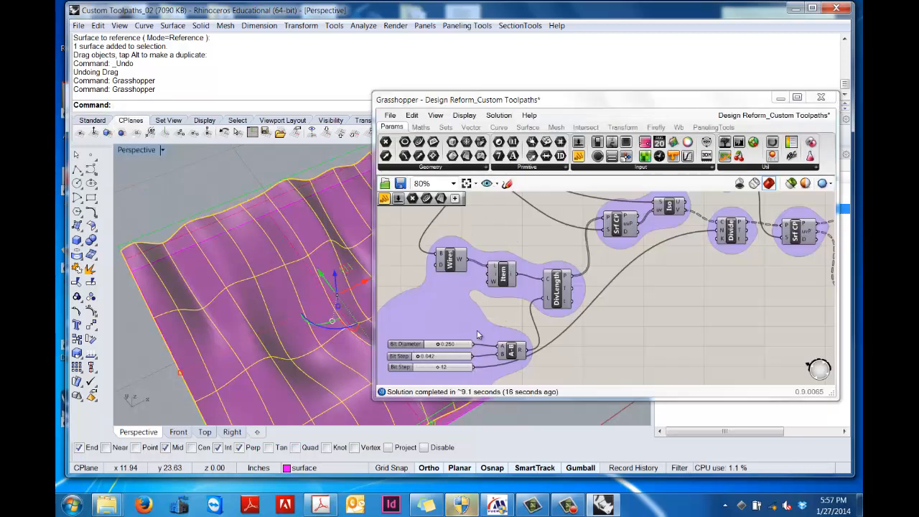
Turn on the preview of the CrvSrf component at the end of the definition to show the toolpath curves.
right_click_drag(709, 288, 416, 313)
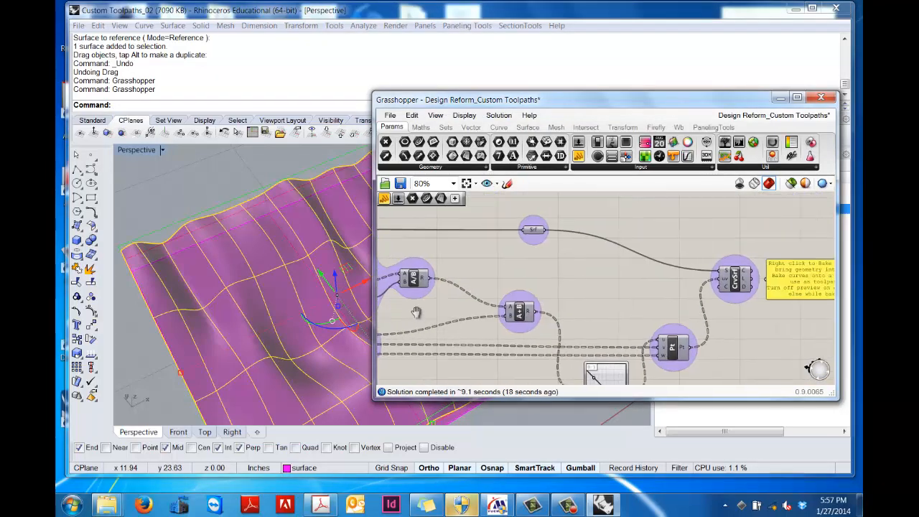
right_click_drag(637, 288, 526, 237)
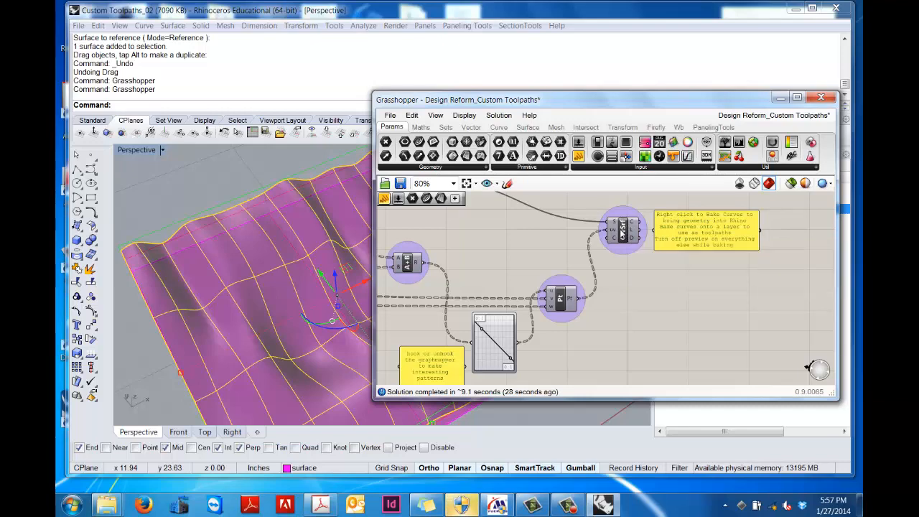
right_click(622, 231)
left_click(648, 253)
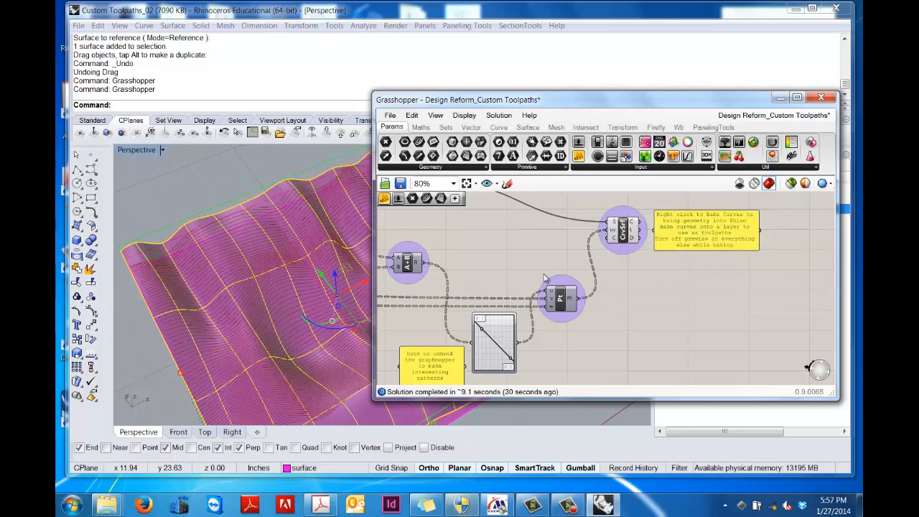
Move the Grasshopper window clear of the model and inspect the previewed toolpath curves in the Perspective and Top views.
left_click_drag(528, 101, 647, 77)
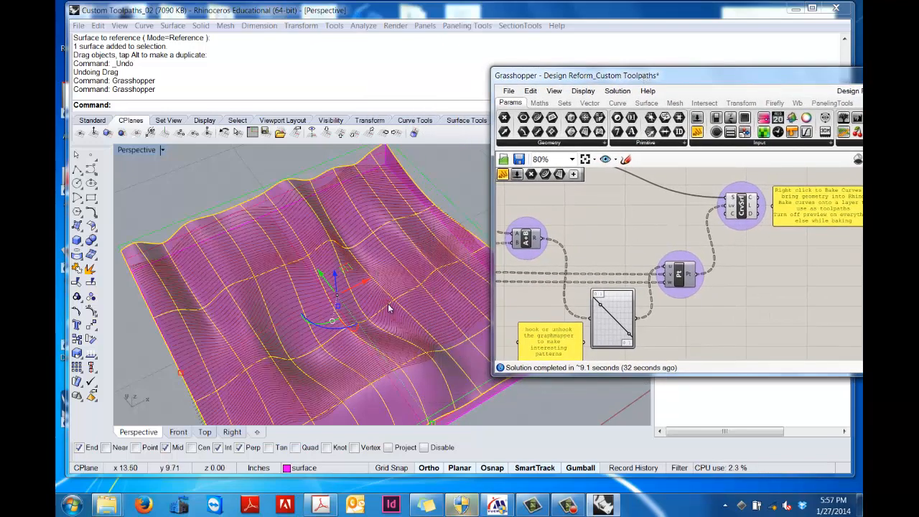
right_click_drag(388, 305, 399, 337)
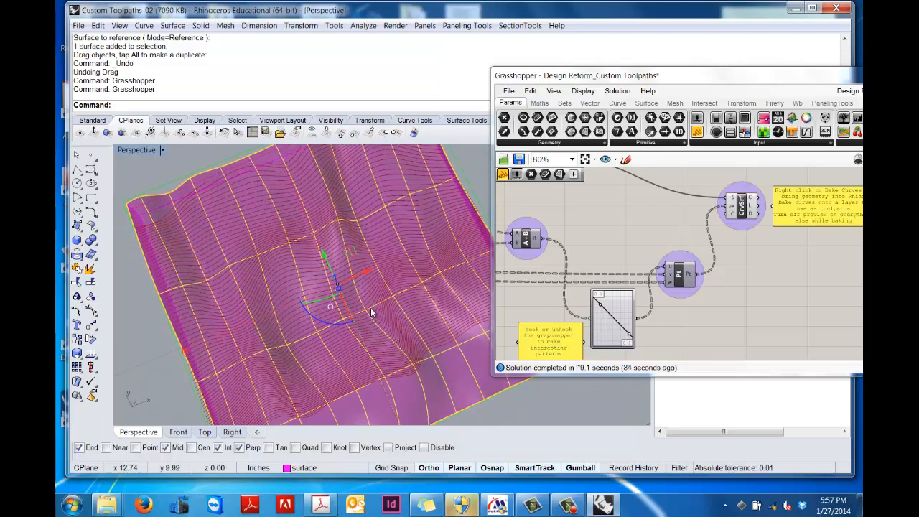
left_click(205, 432)
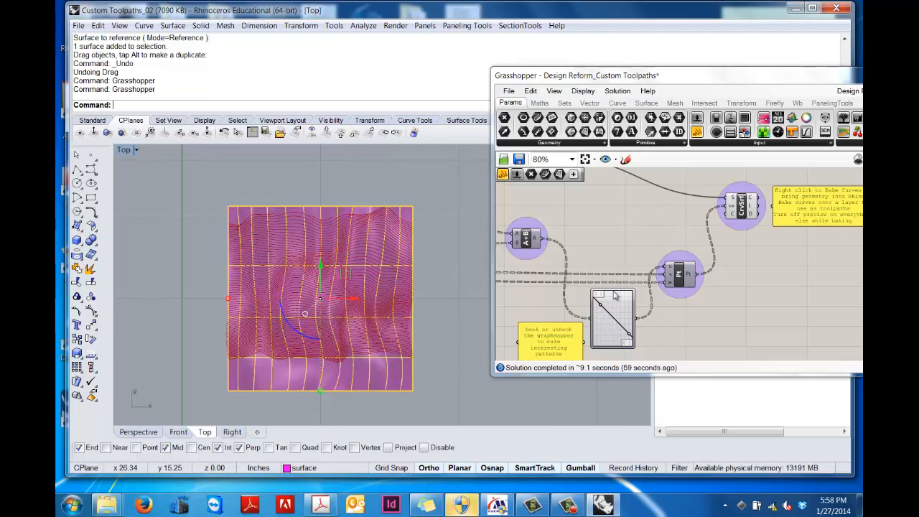
Set the Bit Step slider feeding the A-B subtraction to 0.032 and the integer Bit Step slider below it to 7.
right_click_drag(546, 298, 739, 266)
right_click_drag(556, 280, 758, 296)
right_click_drag(533, 271, 749, 278)
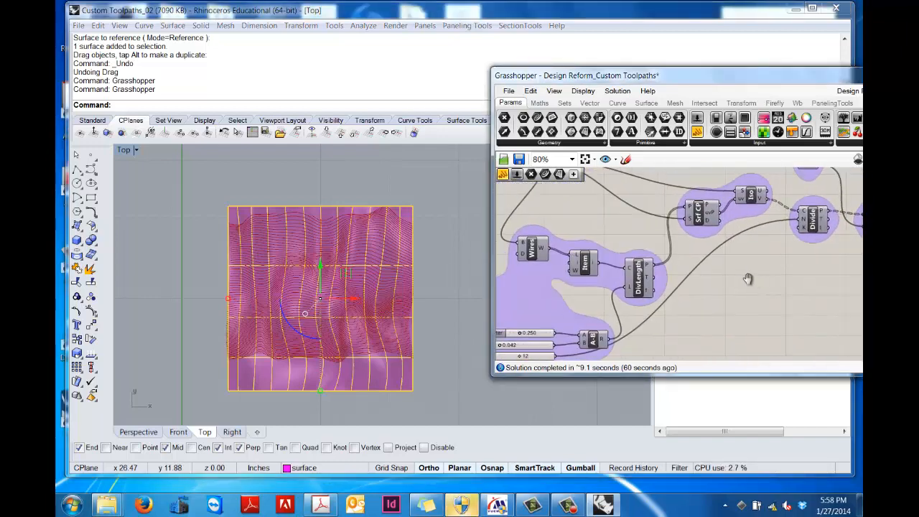
right_click_drag(562, 291, 624, 262)
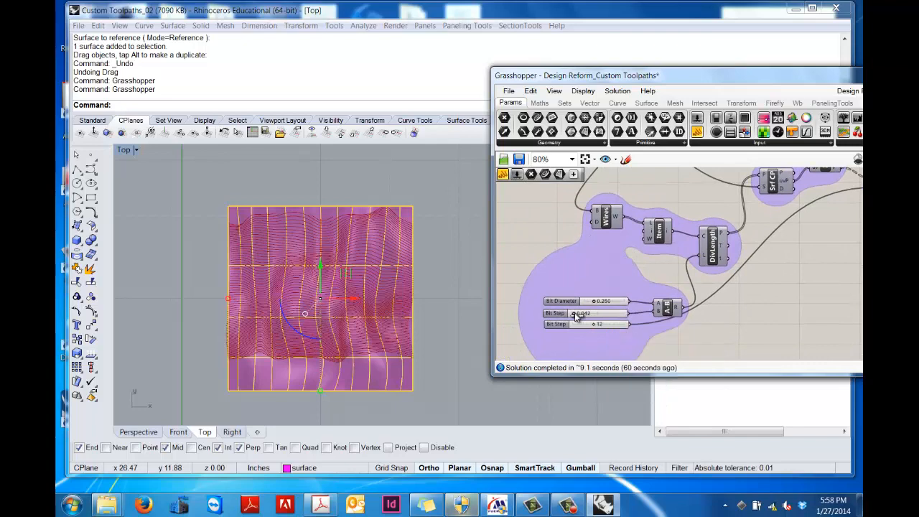
mouse_move(579, 316)
left_mouse_down()
mouse_move(610, 323)
mouse_move(586, 324)
left_mouse_up()
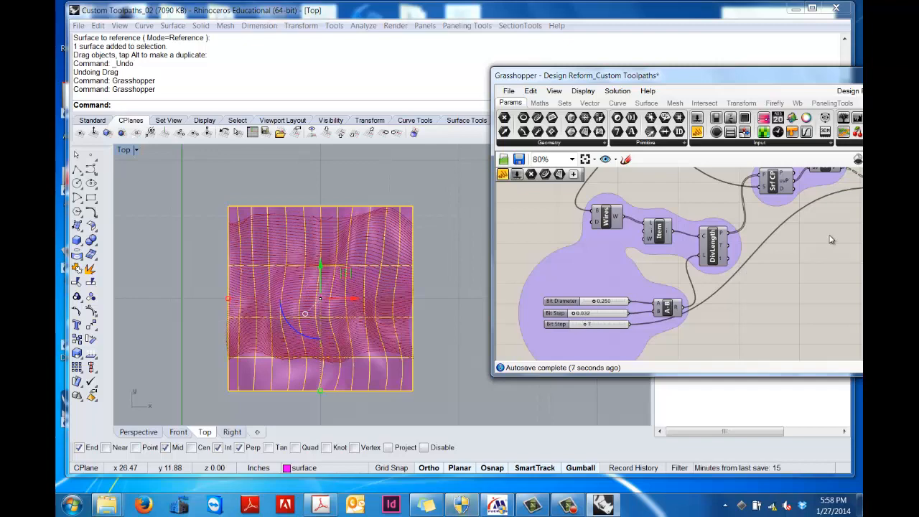
Reshape the Graph Mapper's linear graph by moving its handles to change the spread of the toolpath curves.
right_click_drag(830, 239, 597, 275)
right_click_drag(757, 267, 489, 288)
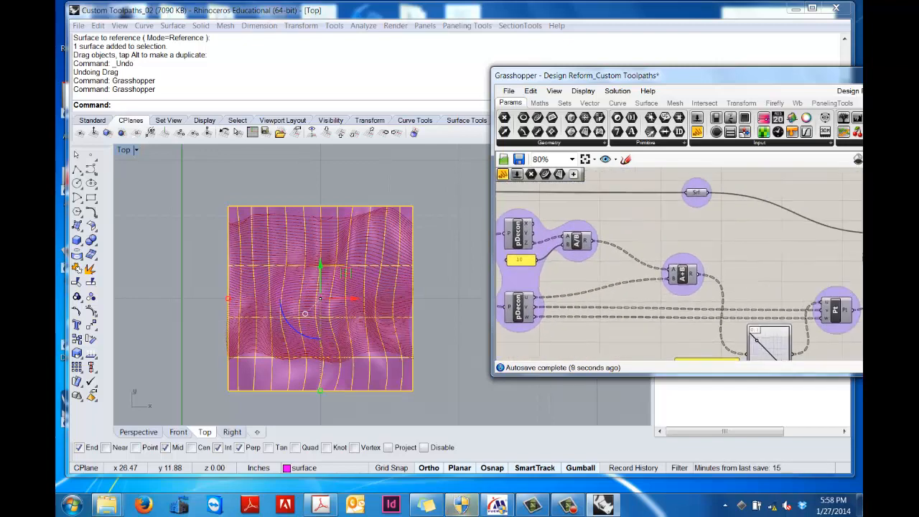
right_click_drag(774, 288, 591, 217)
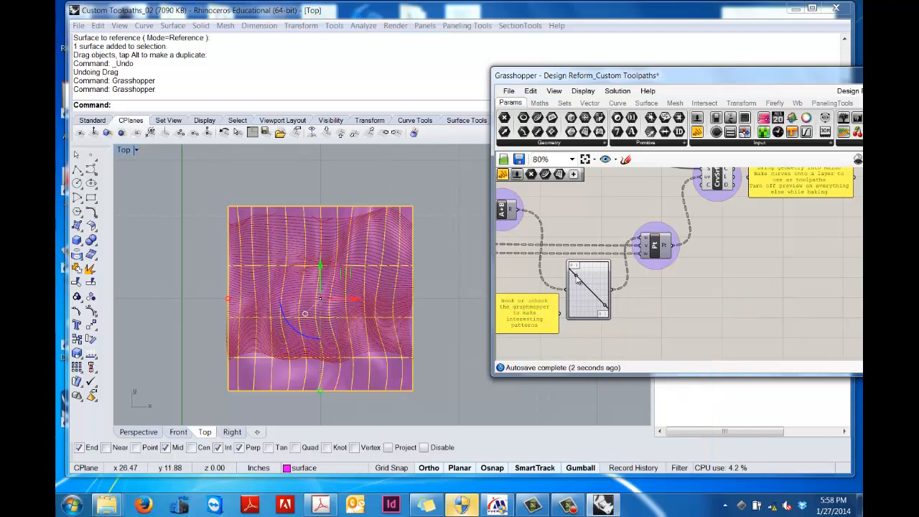
left_click_drag(577, 276, 607, 311)
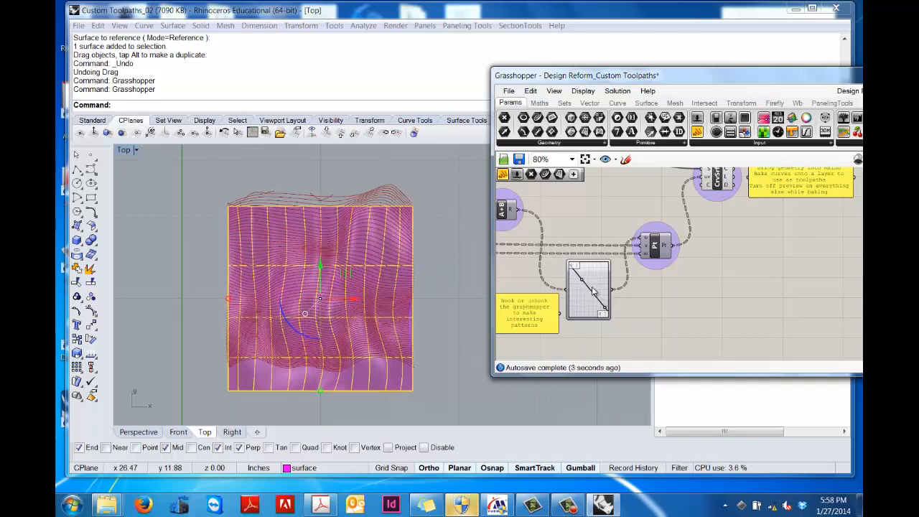
Switch the Graph Mapper to the Sinc graph type and flatten its curve into a low, broad hump.
right_click(593, 289)
mouse_move(628, 435)
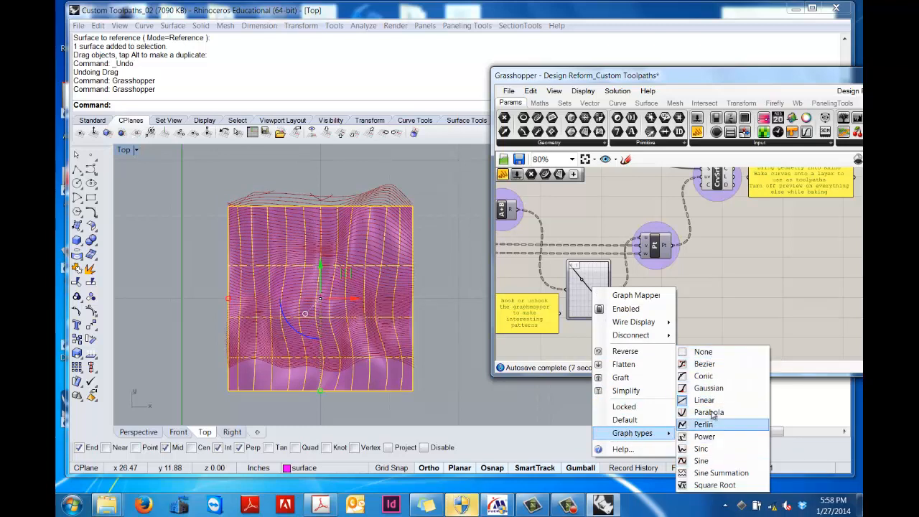
left_click(704, 449)
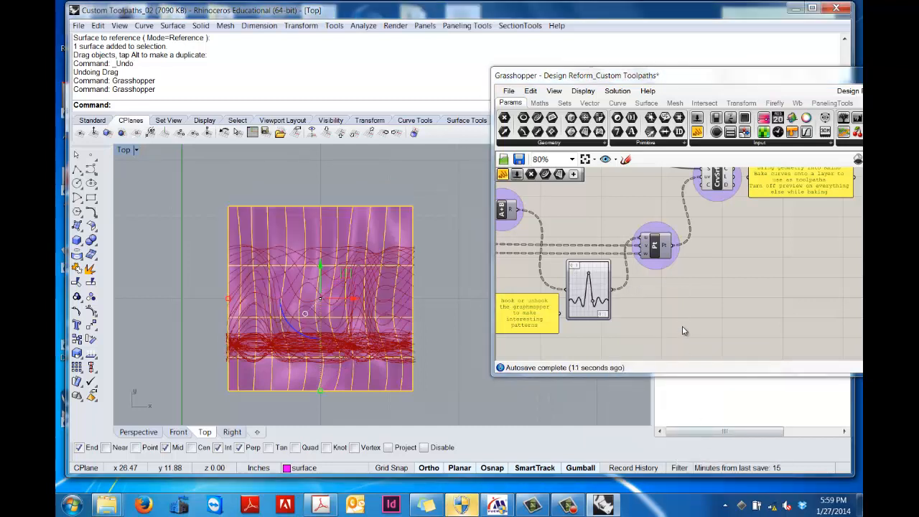
right_click(600, 287)
left_click_drag(588, 273, 607, 312)
right_click_drag(607, 312, 604, 313)
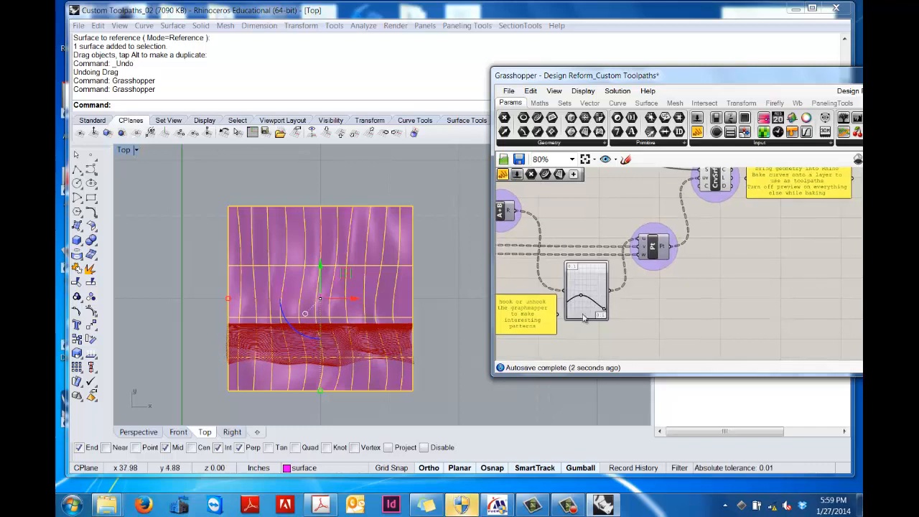
Switch the Graph Mapper to the Sine graph type and adjust its two end handles so the toolpath curves span the whole surface.
right_click(588, 311)
mouse_move(643, 457)
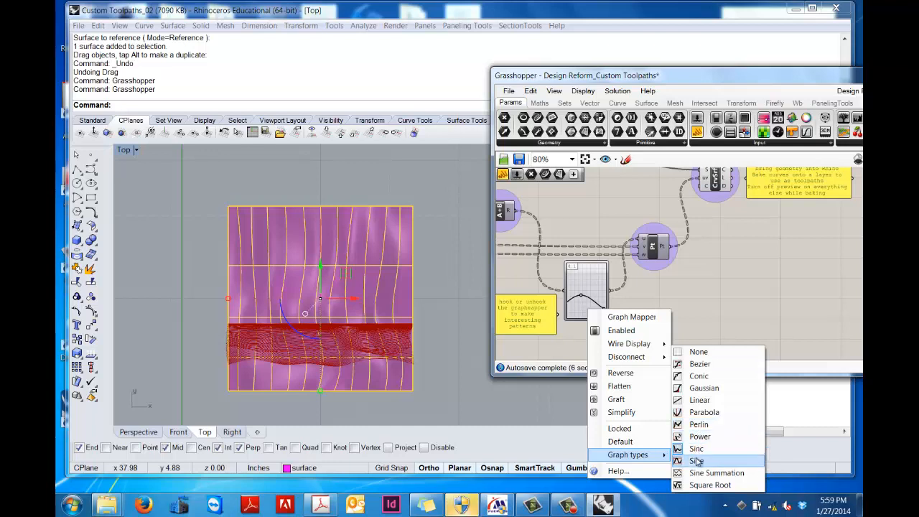
left_click(696, 460)
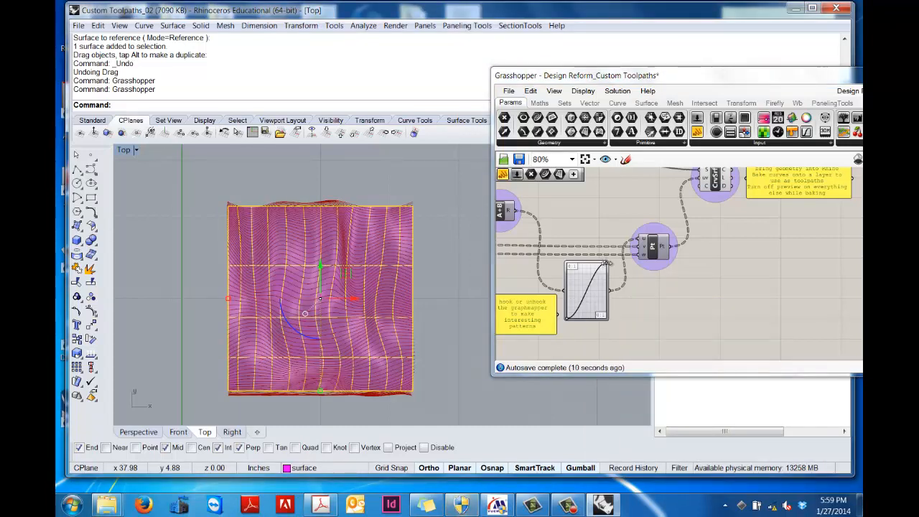
left_click_drag(607, 264, 607, 274)
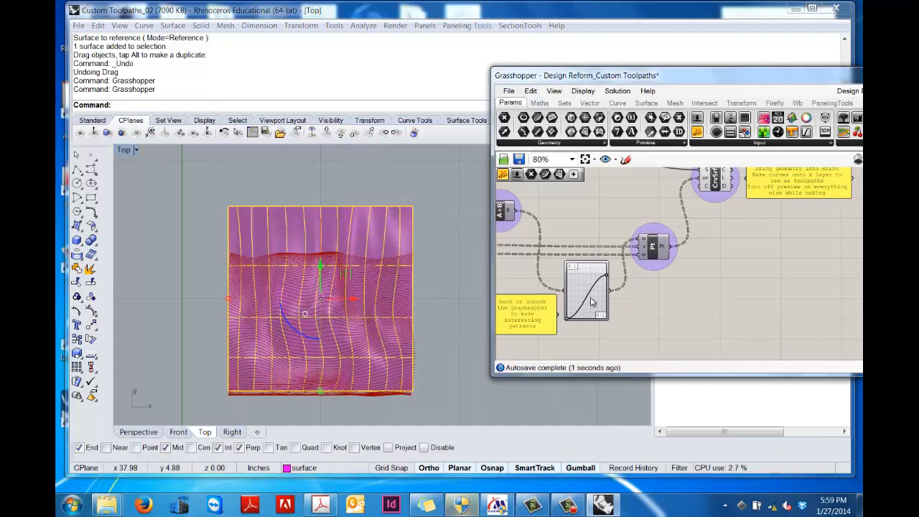
left_click_drag(568, 319, 569, 307)
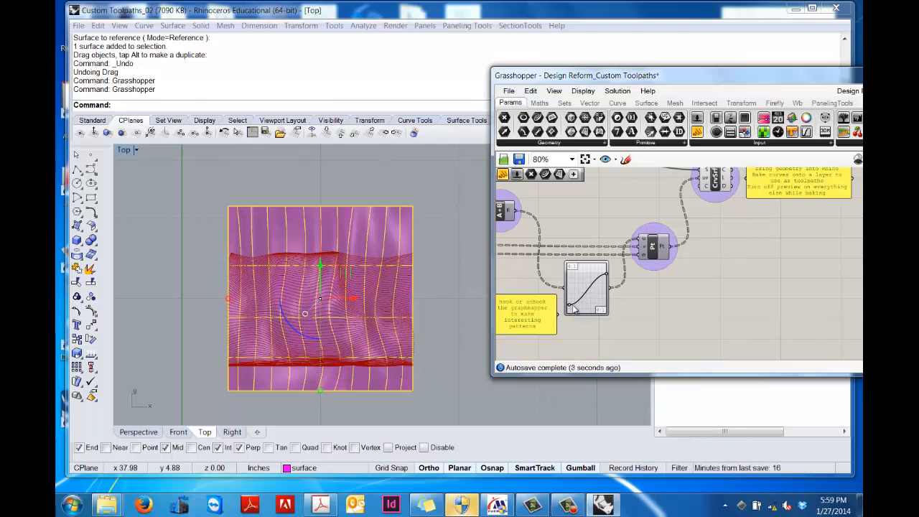
left_click_drag(570, 309, 570, 318)
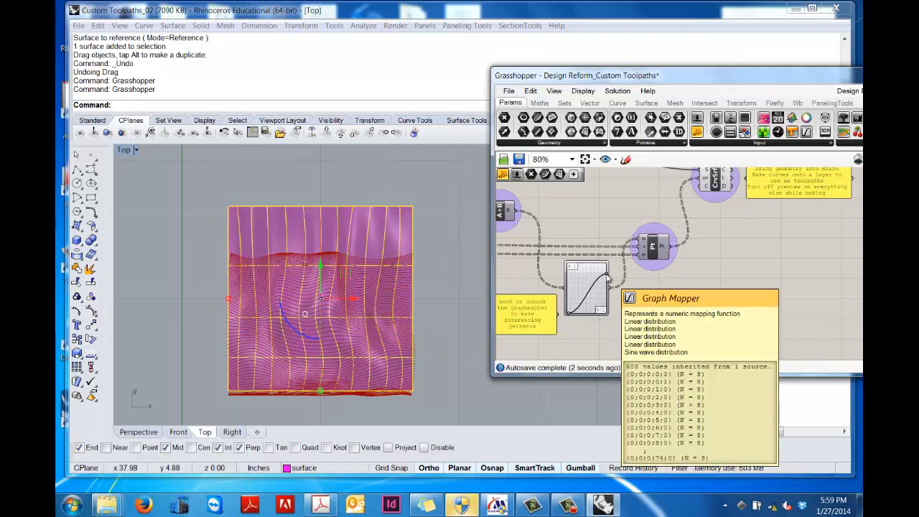
left_click_drag(607, 276, 609, 267)
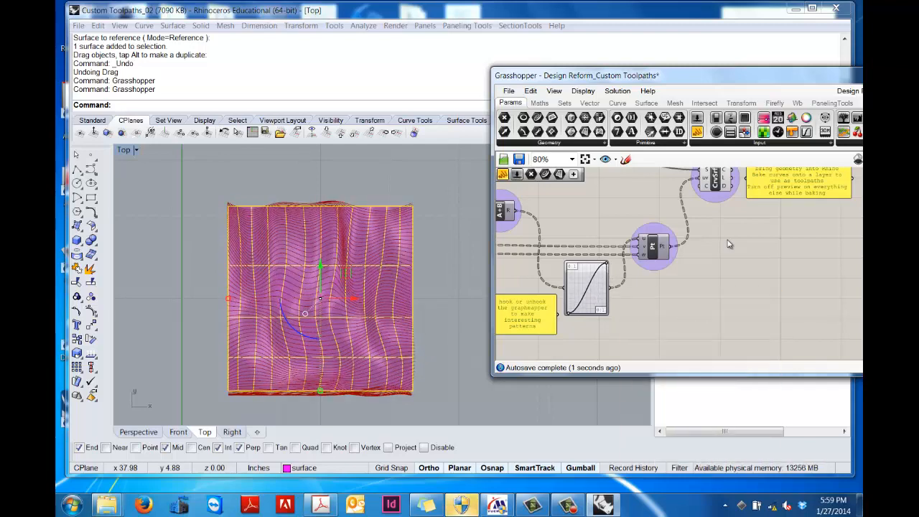
Bake the CrvSrf toolpath curves into Rhino as a group on the Region layer.
right_click_drag(727, 228, 623, 304)
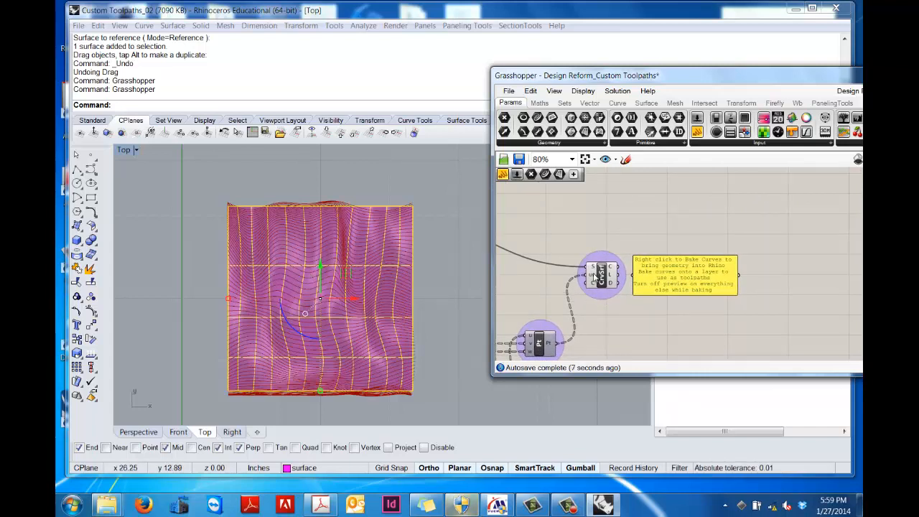
right_click(603, 276)
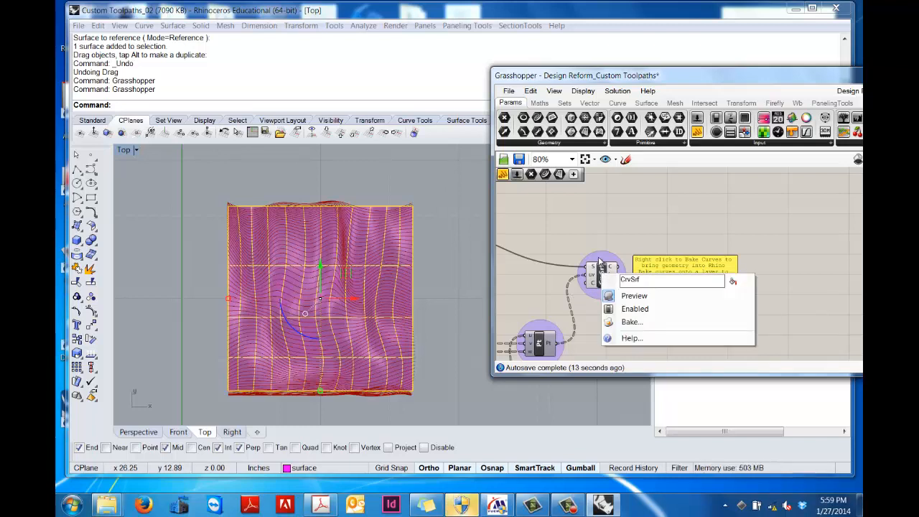
left_click(647, 328)
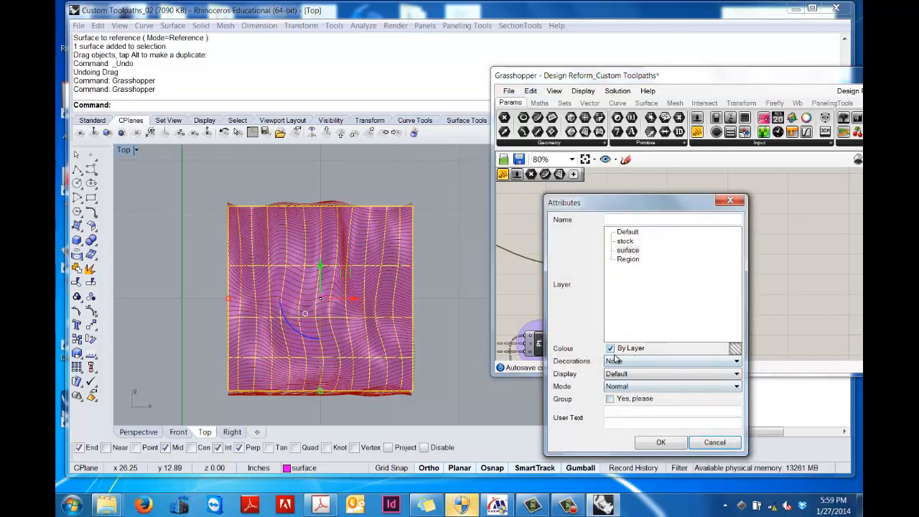
left_click(611, 399)
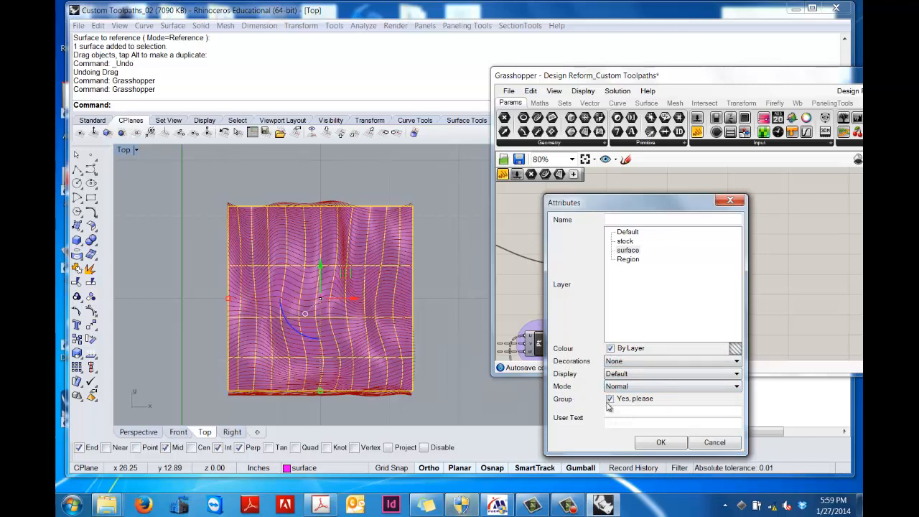
left_click(630, 260)
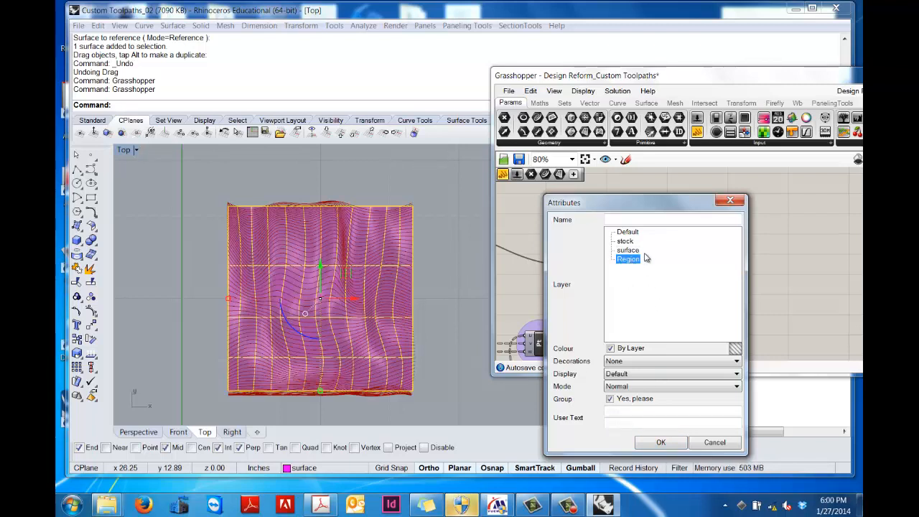
left_click(662, 443)
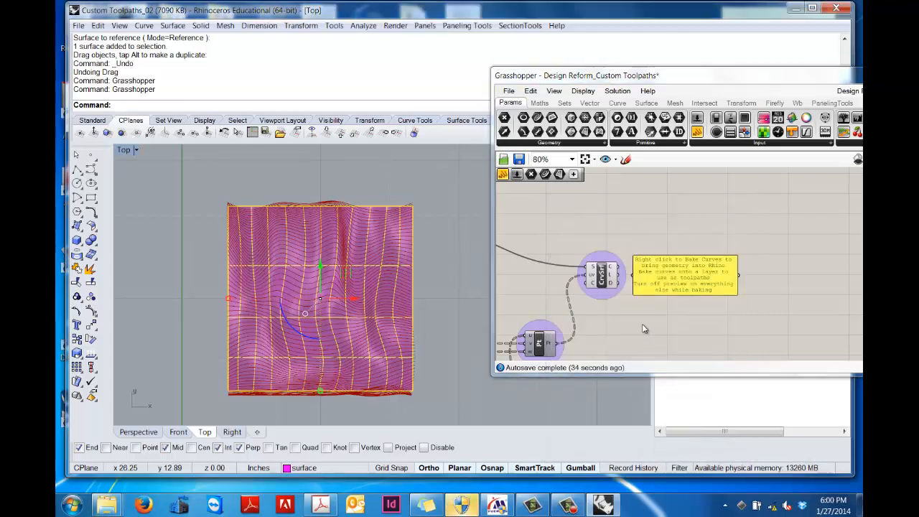
Turn off the preview of the CrvSrf component and view the baked curves on the surface in the Perspective view.
right_click(602, 276)
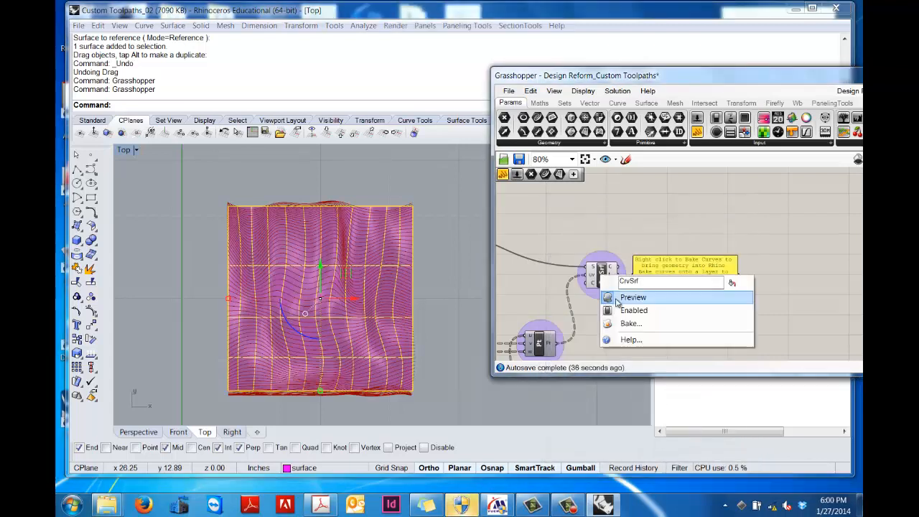
left_click(616, 298)
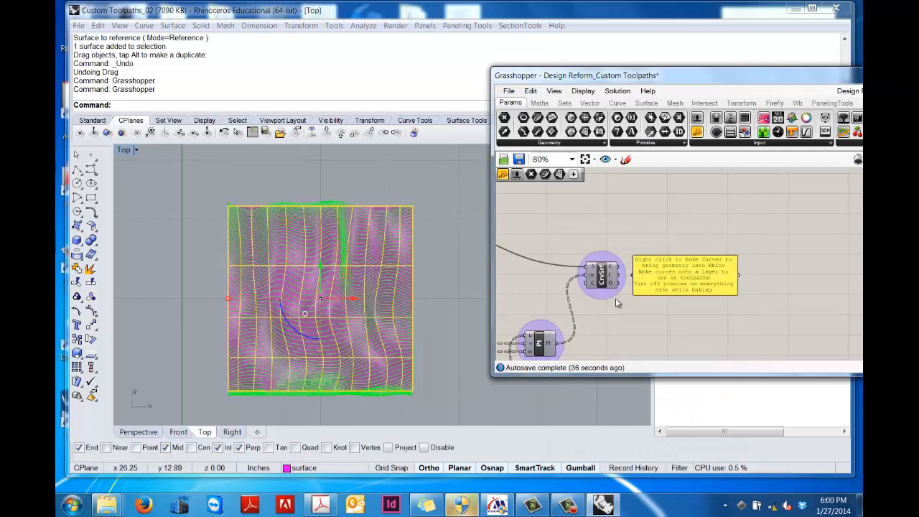
left_click(154, 433)
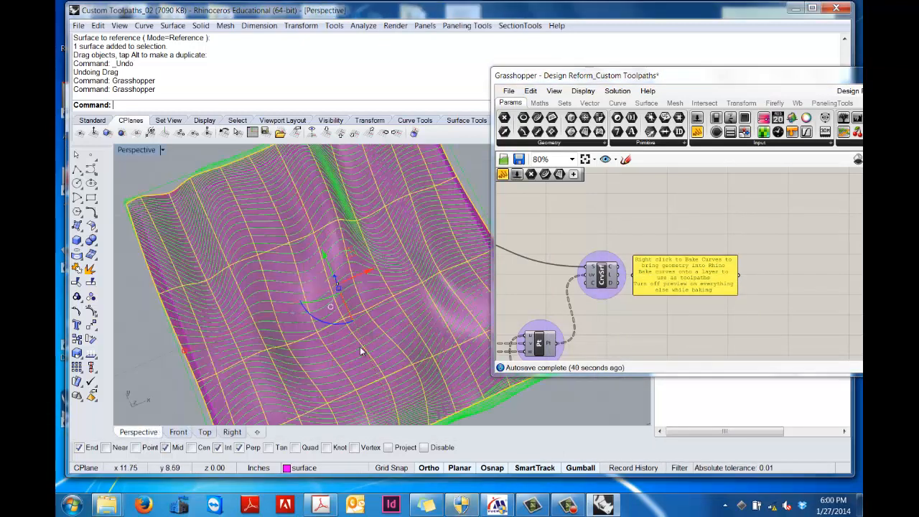
right_click_drag(372, 296, 371, 297)
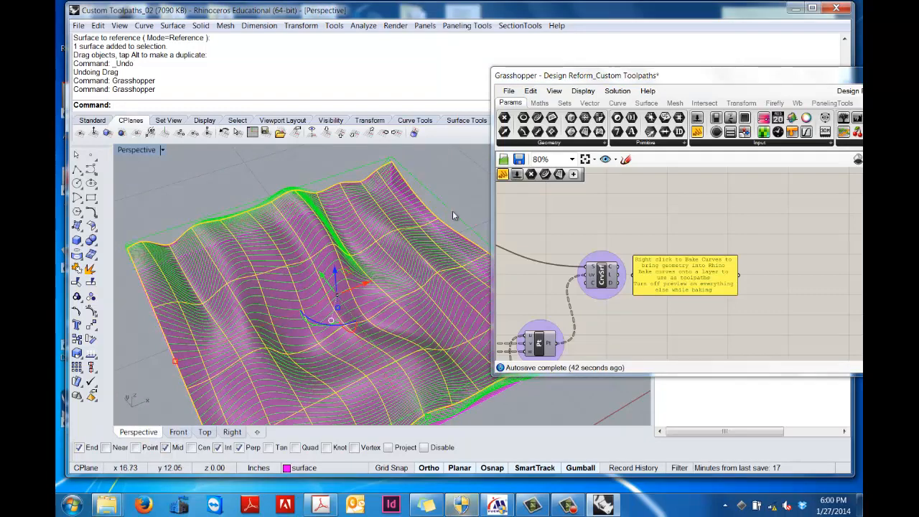
Collapse the Grasshopper window to reach the layer list, then make Region the current layer and hide the surface layer.
double_click(701, 78)
left_click(780, 219)
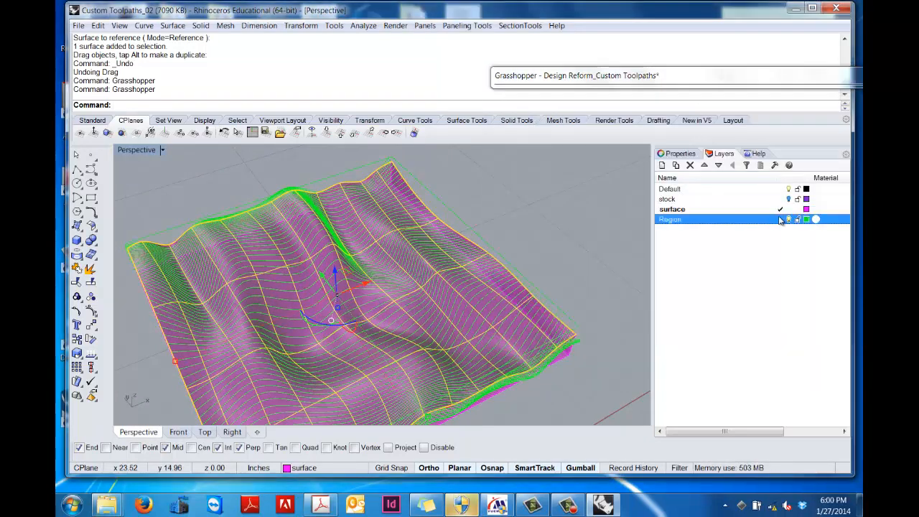
left_click(788, 209)
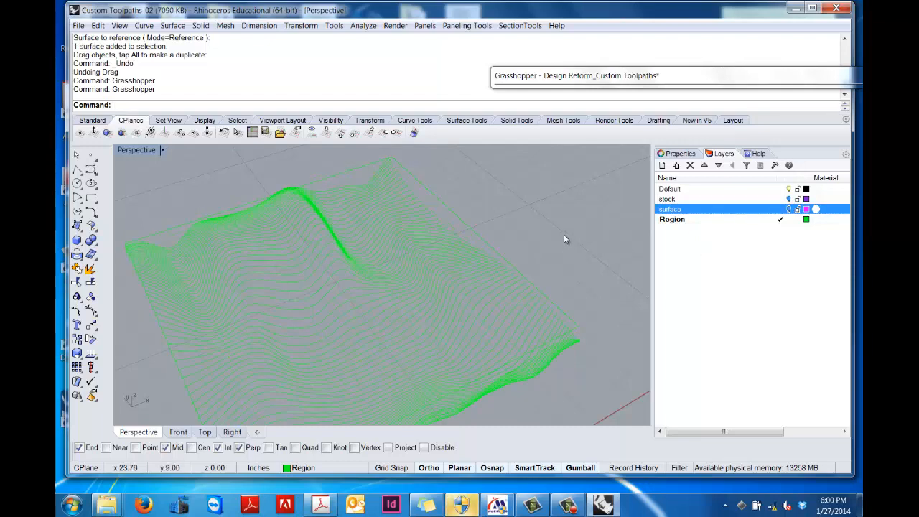
right_click_drag(558, 222, 480, 285)
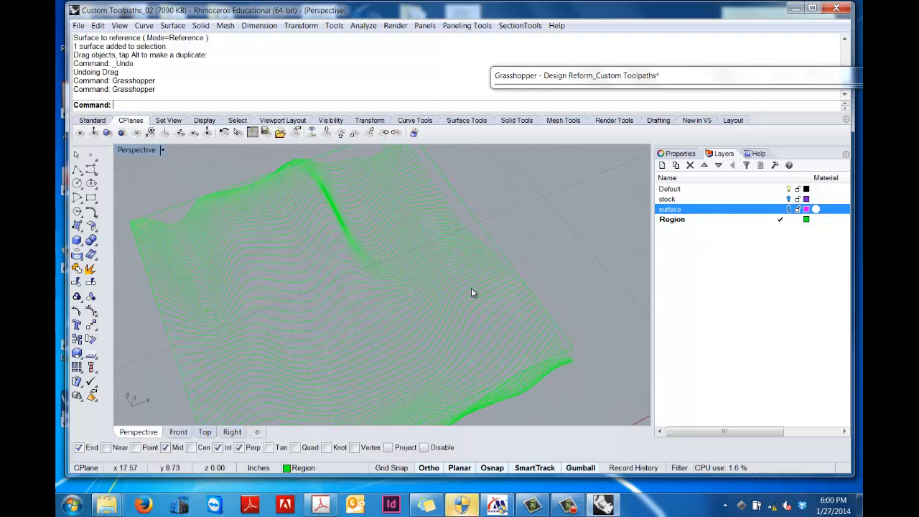
Select the baked group of toolpath curves in the Perspective view.
left_click(472, 289)
left_click(550, 242)
left_click(496, 278)
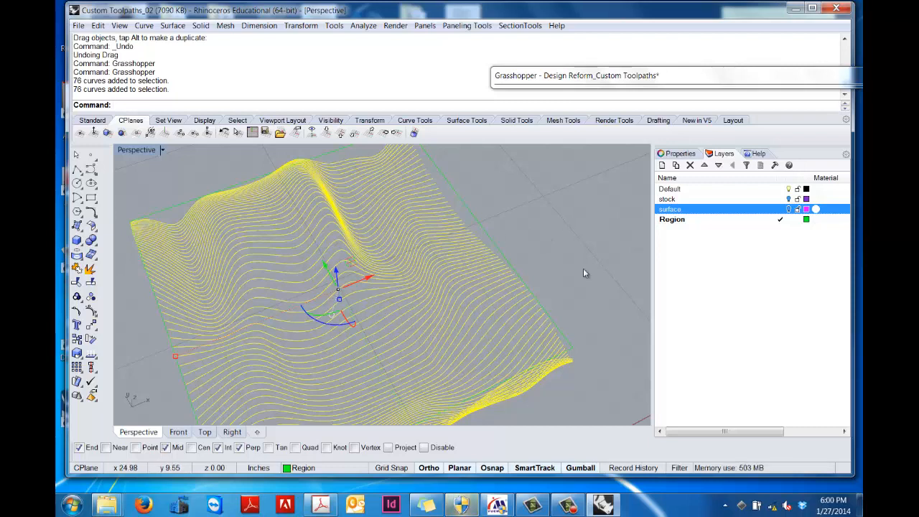
left_click(567, 505)
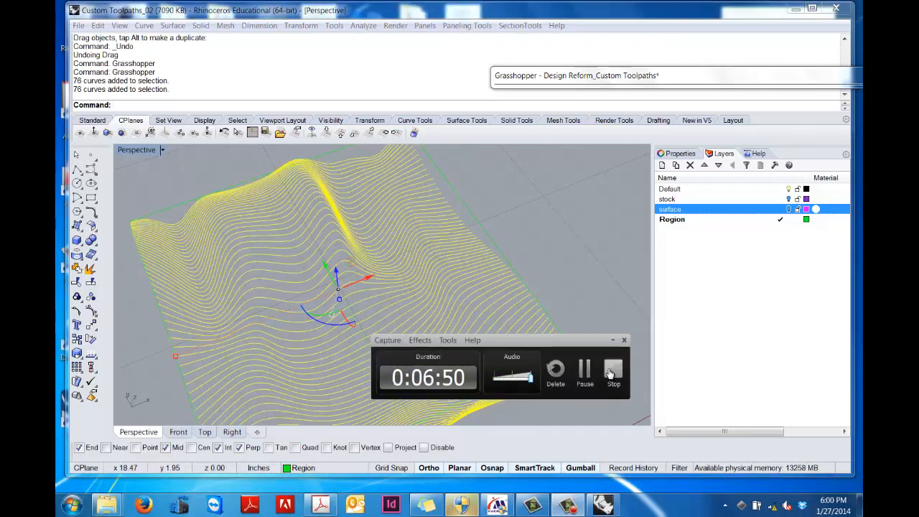